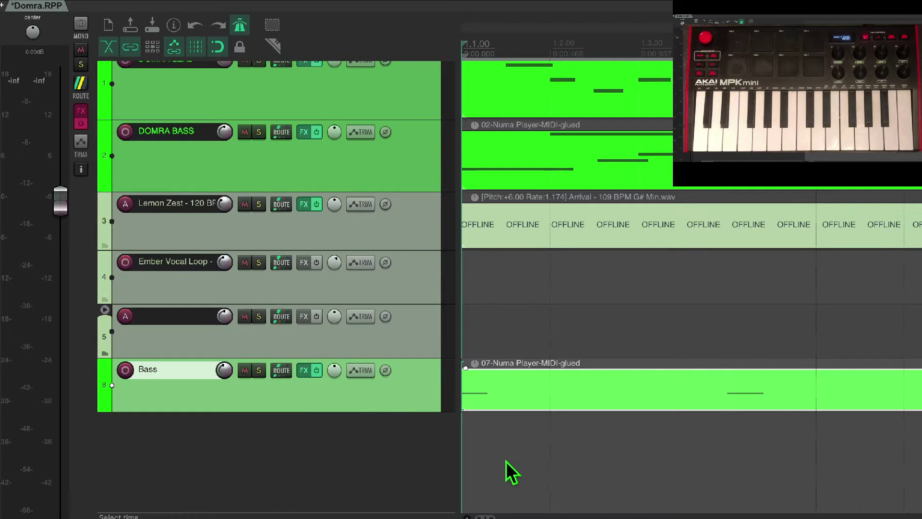
- Play and stop the project, then check the MIDI device preferences
{"action": "key", "text": "space"}
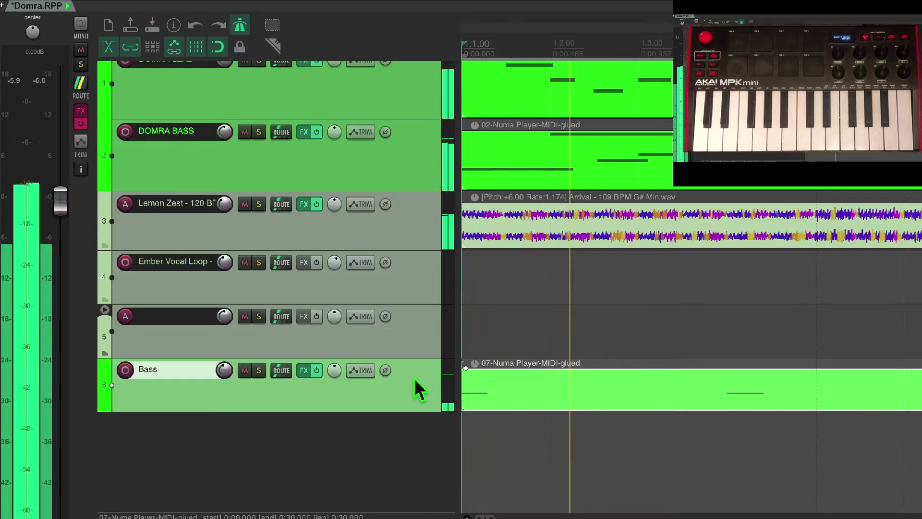
{"action": "key", "text": "space"}
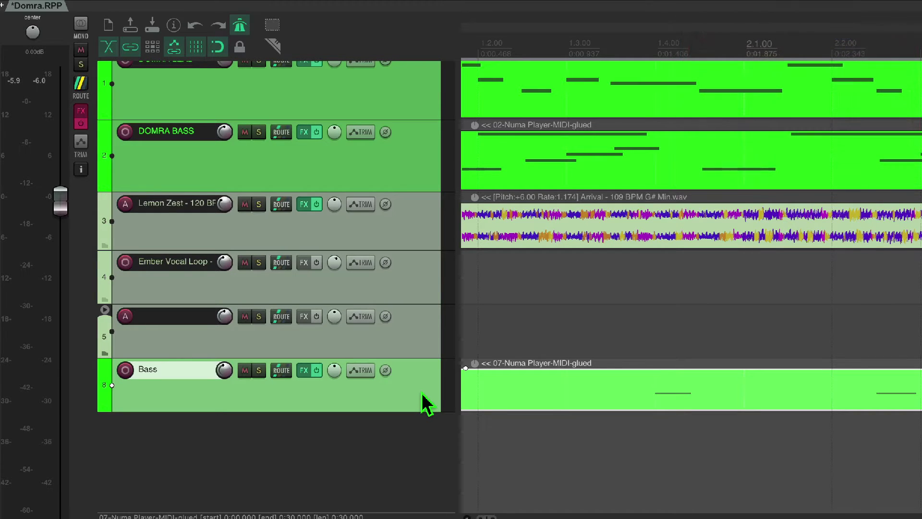
{"action": "key", "text": "super+comma"}
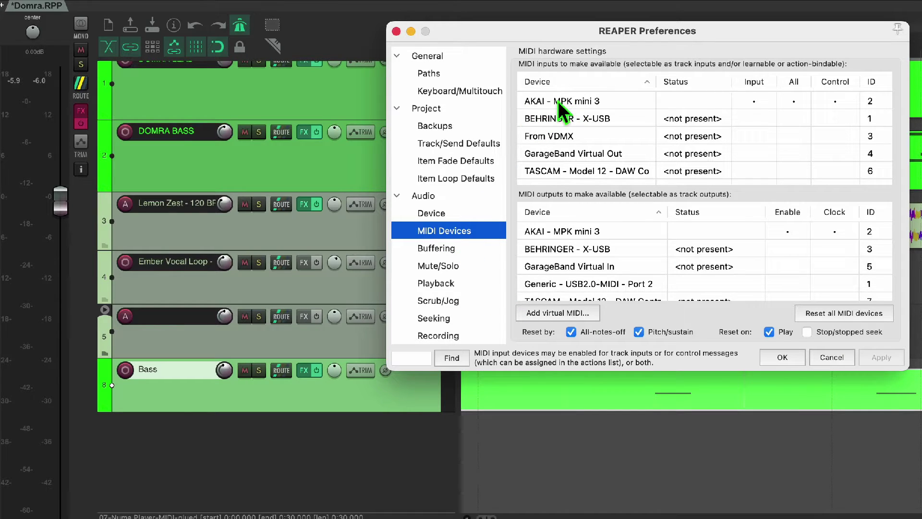
{"action": "key", "text": "Escape"}
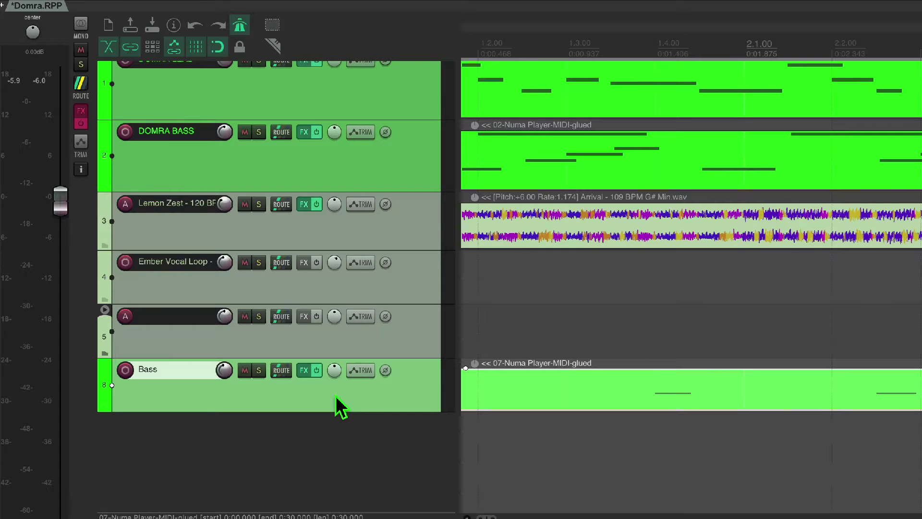
- Add track 9 below Bass, record-armed with monitoring on
{"action": "key", "text": "super+t"}
{"action": "left_click", "coordinate": [125, 423]}
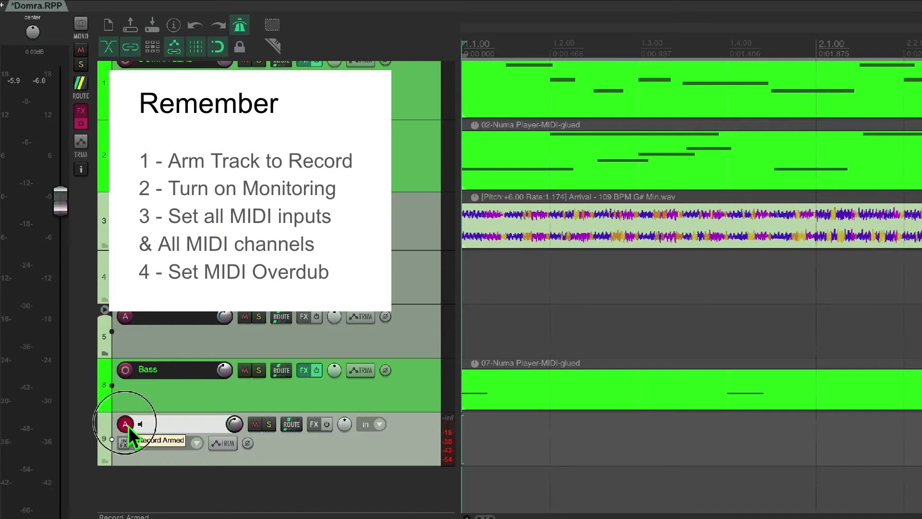
{"action": "left_click", "coordinate": [125, 425]}
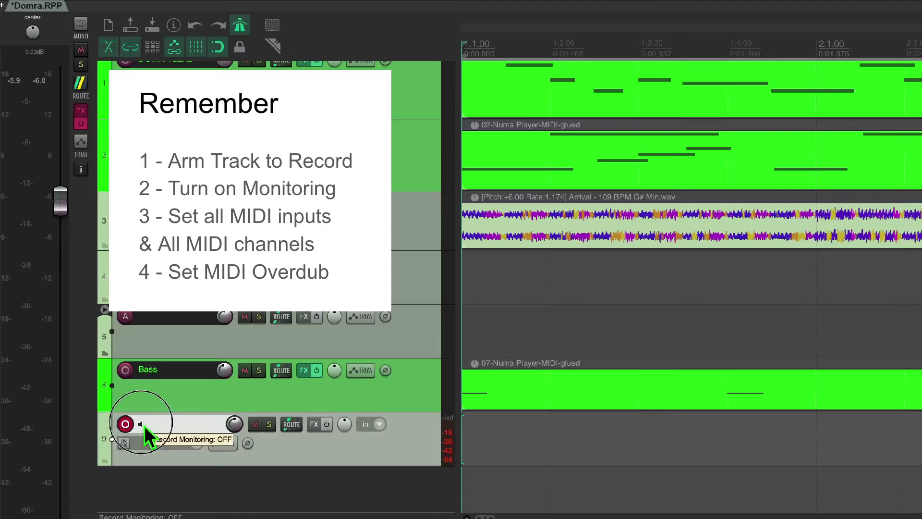
{"action": "left_click", "coordinate": [142, 425]}
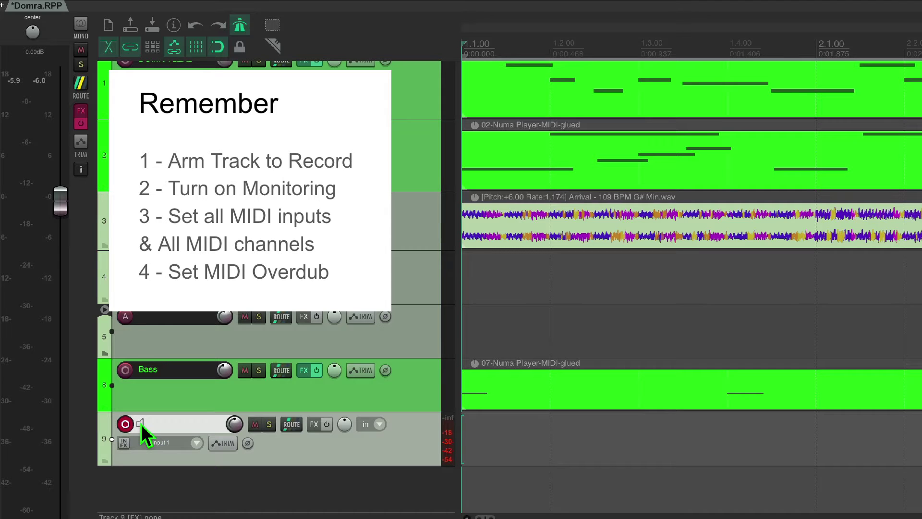
- Set track 9's input to MIDI, All MIDI Inputs, All Channels
{"action": "right_click", "coordinate": [126, 422]}
{"action": "mouse_move", "coordinate": [126, 426]}
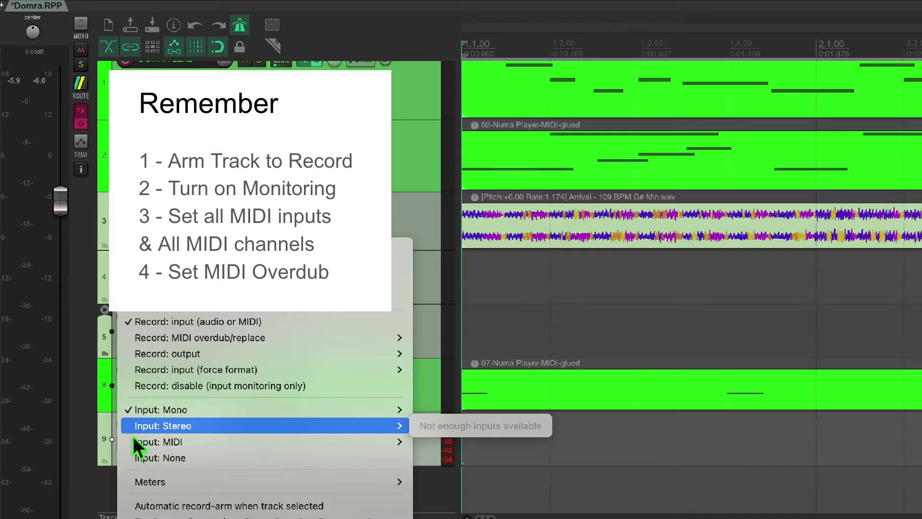
{"action": "mouse_move", "coordinate": [137, 440]}
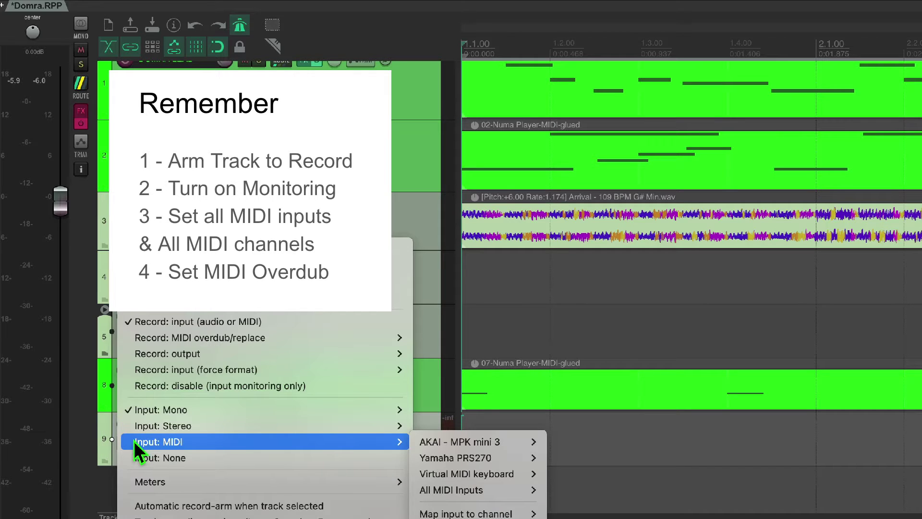
{"action": "mouse_move", "coordinate": [493, 493]}
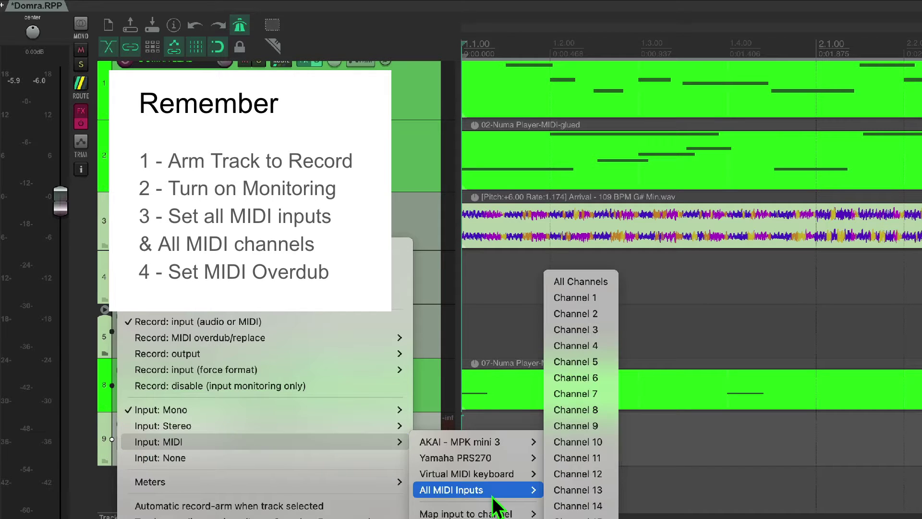
{"action": "left_click", "coordinate": [603, 281]}
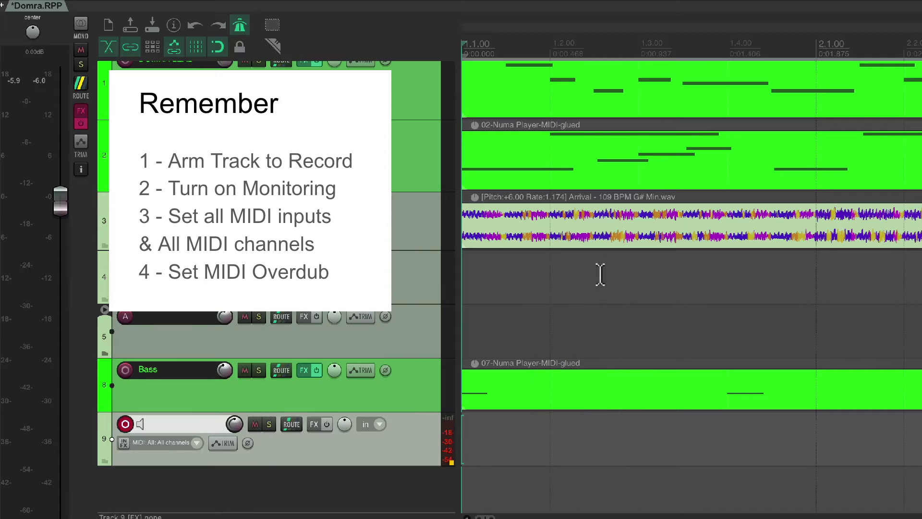
- Set track 9's record mode to MIDI overdub
{"action": "right_click", "coordinate": [124, 424]}
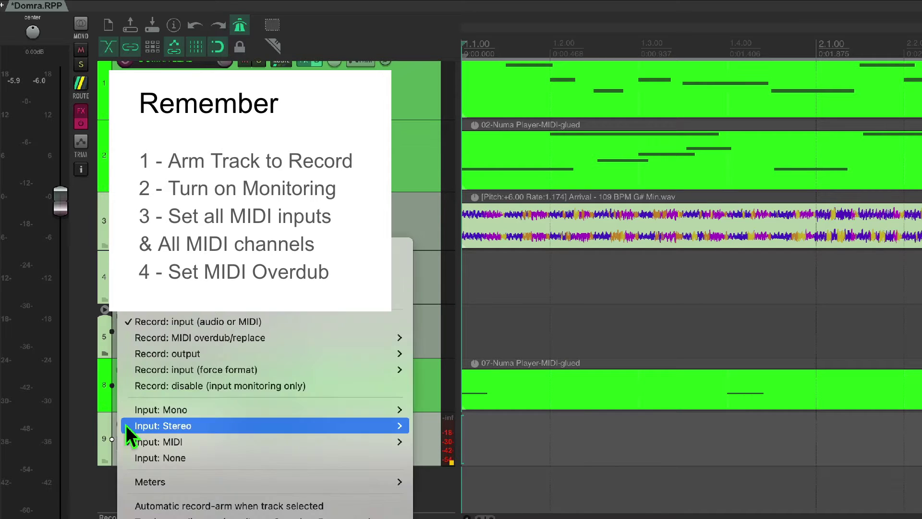
{"action": "mouse_move", "coordinate": [173, 339]}
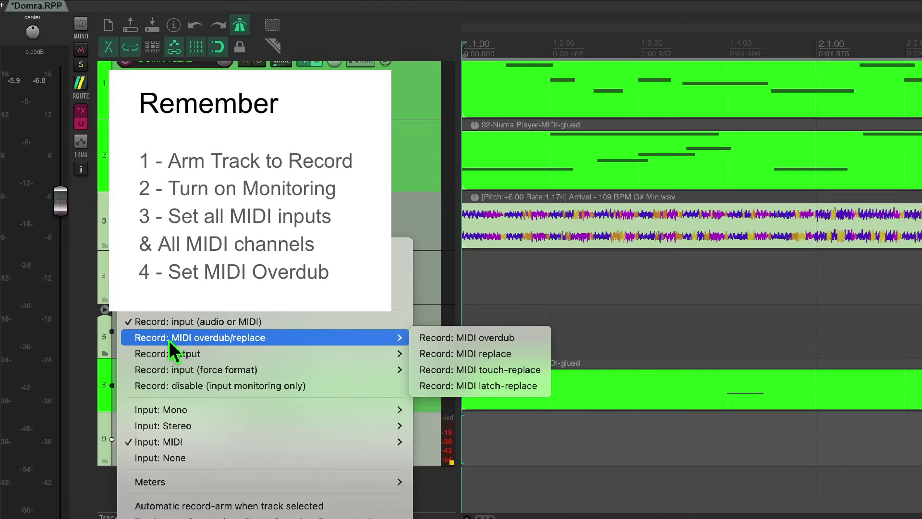
{"action": "left_click", "coordinate": [486, 336]}
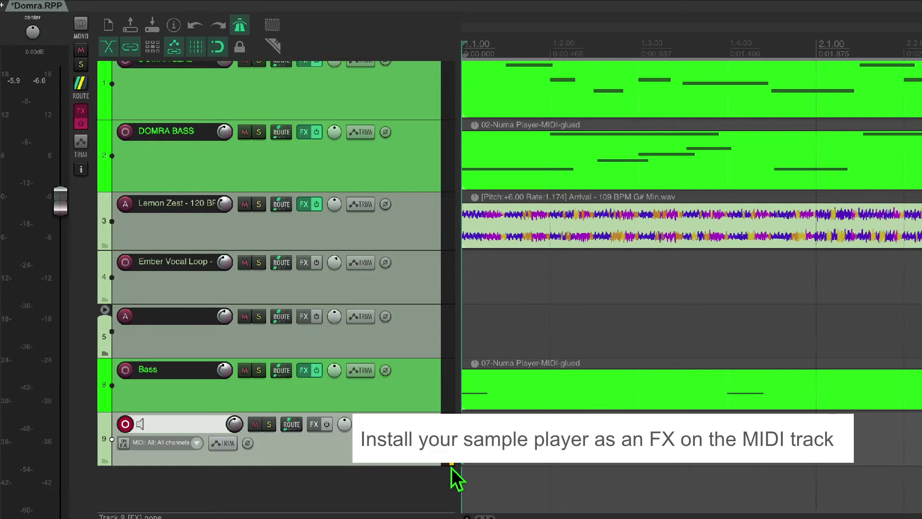
- Add VSTi: Sitala to track 9's FX chain, filtering the browser for 'sit'
{"action": "left_click", "coordinate": [316, 425]}
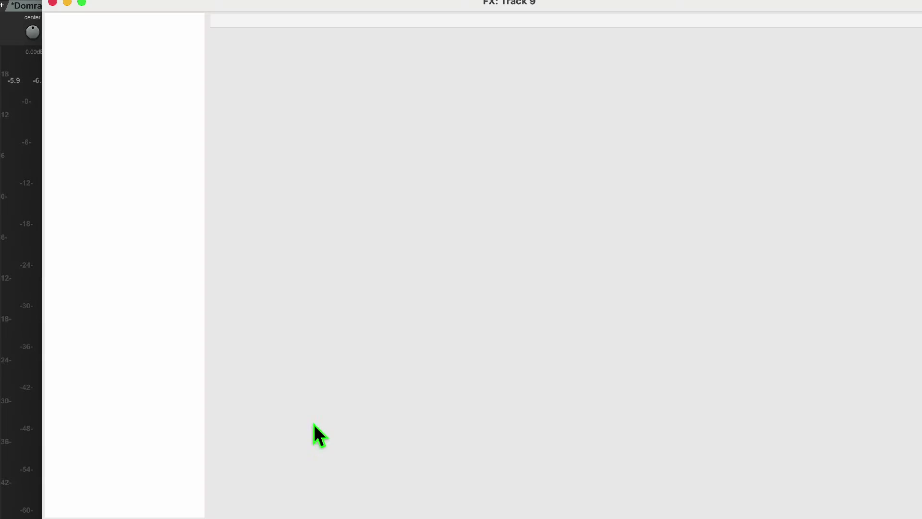
{"action": "type", "text": "sit"}
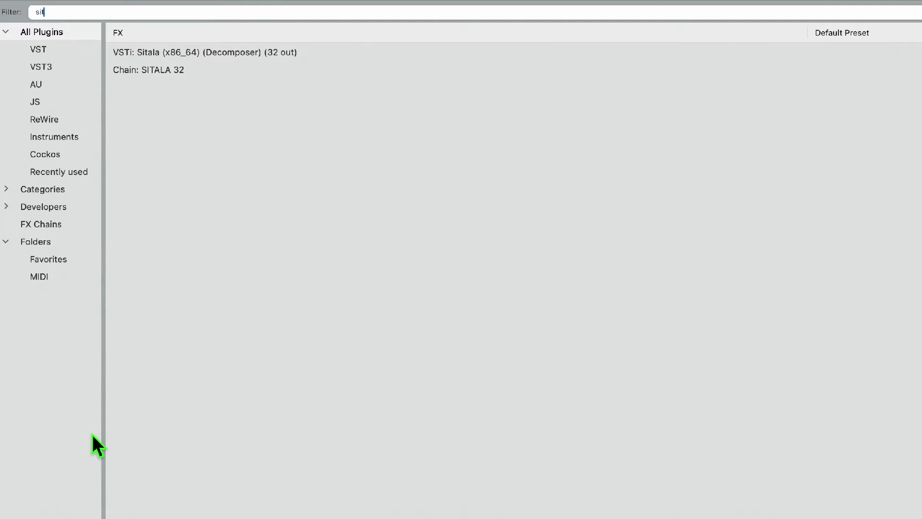
{"action": "key", "text": "Return"}
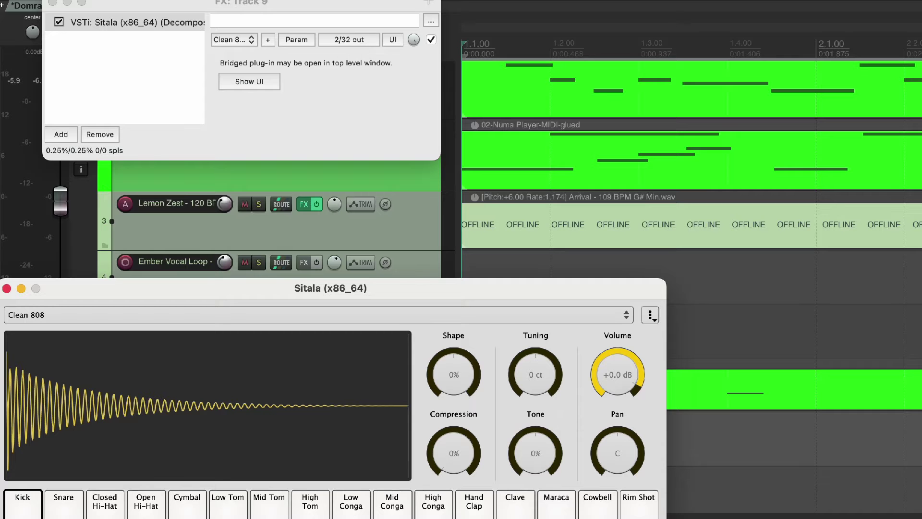
{"action": "left_click", "coordinate": [52, 3]}
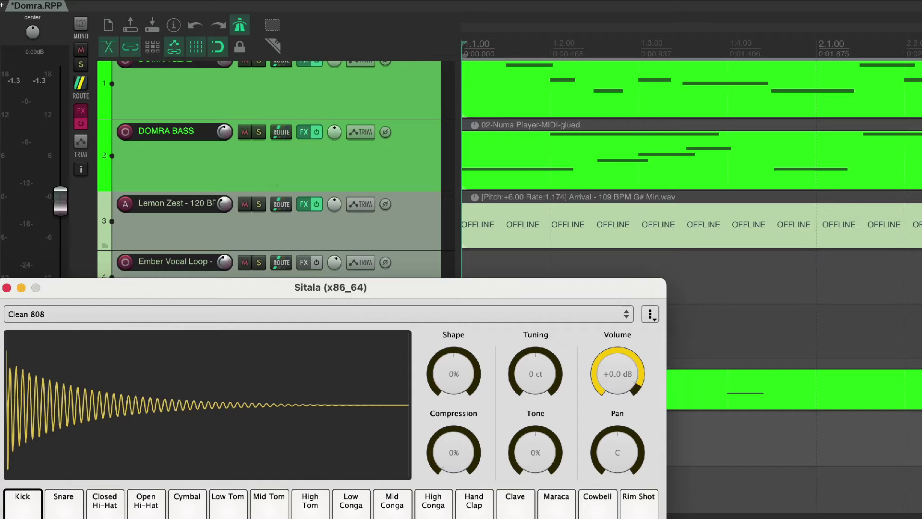
- Load 80s Digital Kick 04.wav from the Music Radar 80s Digital Kit folder onto Sitala's Kick pad
{"action": "left_click", "coordinate": [263, 160]}
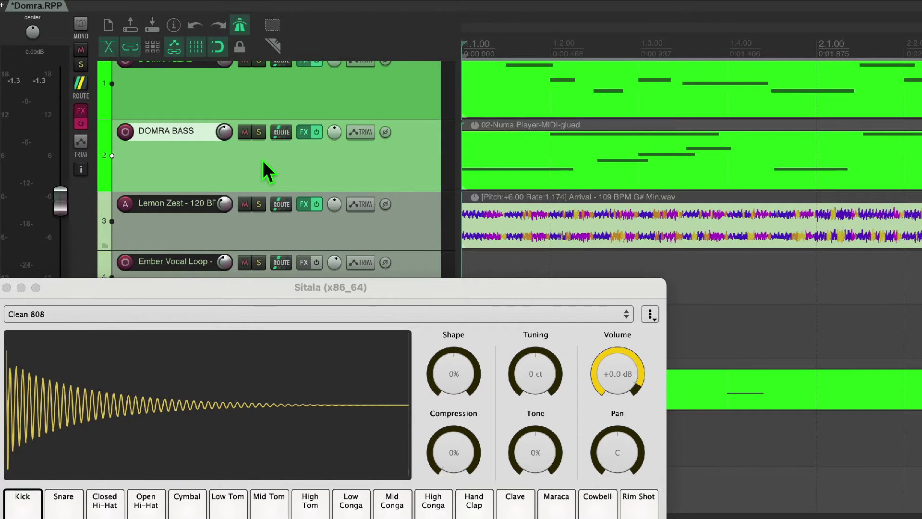
{"action": "key", "text": "super+alt+x"}
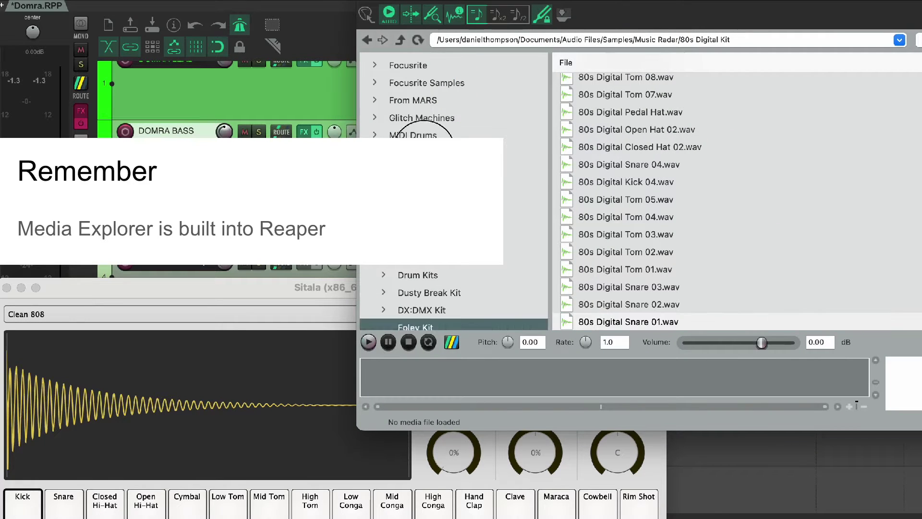
{"action": "left_click", "coordinate": [418, 152]}
{"action": "double_click", "coordinate": [577, 102]}
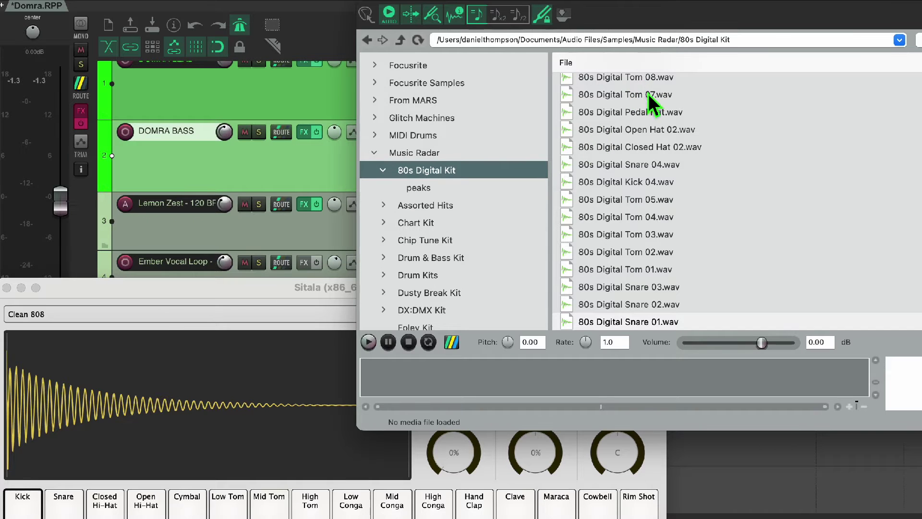
{"action": "left_click", "coordinate": [663, 182]}
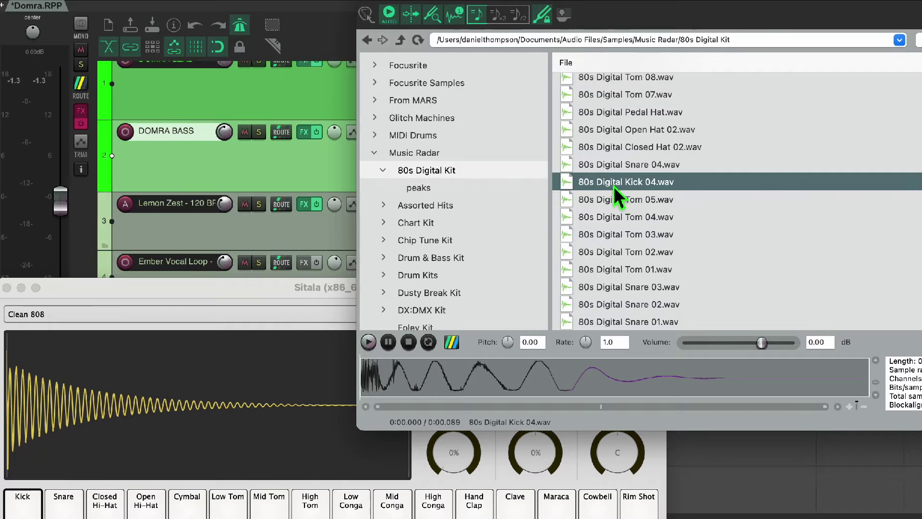
{"action": "left_click_drag", "start_coordinate": [613, 186], "coordinate": [144, 407]}
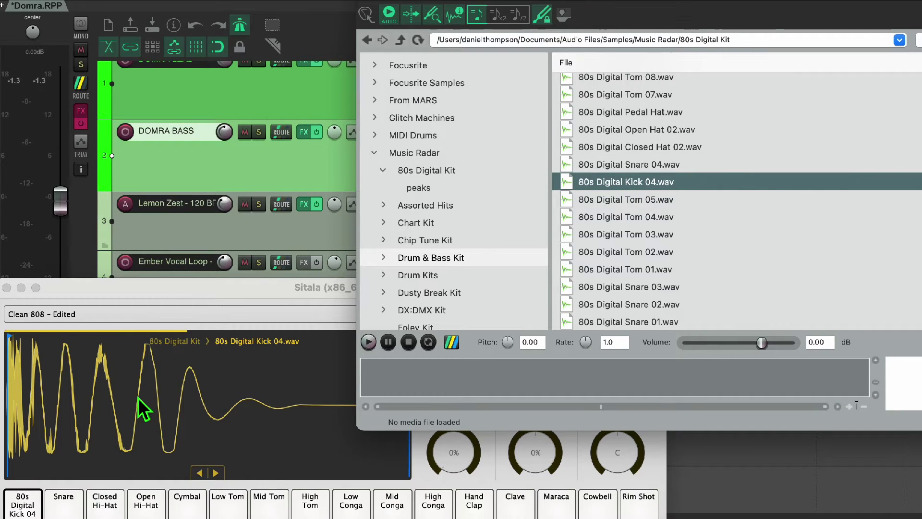
{"action": "left_click", "coordinate": [384, 1]}
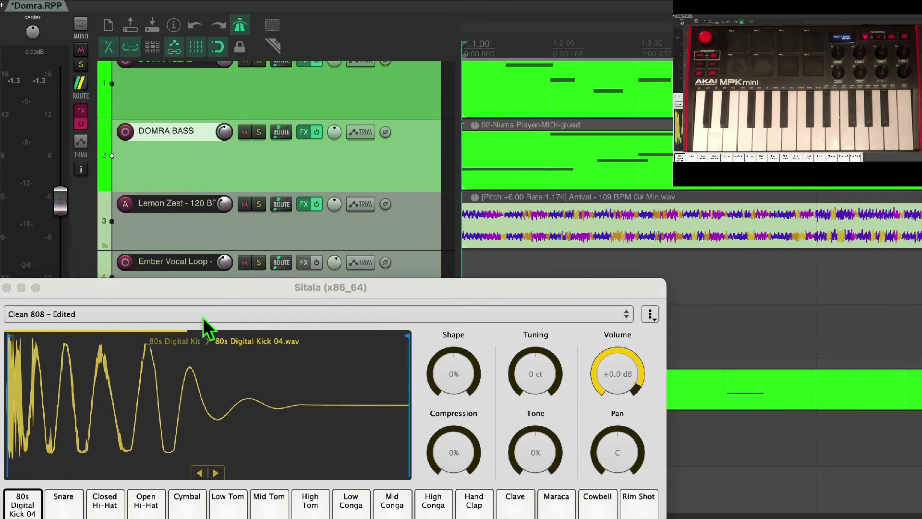
- Minimize Sitala and confirm the metronome counts in 2 measures before recording
{"action": "left_click", "coordinate": [21, 287]}
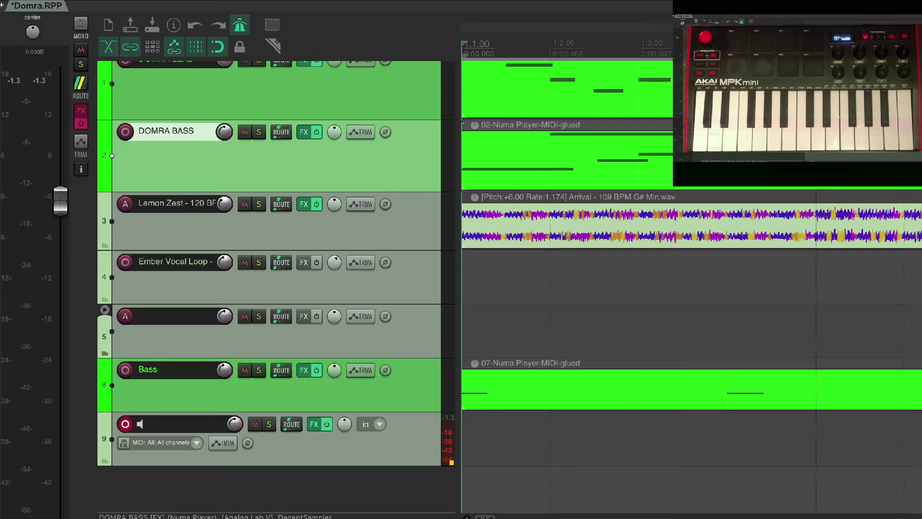
{"action": "right_click", "coordinate": [243, 32]}
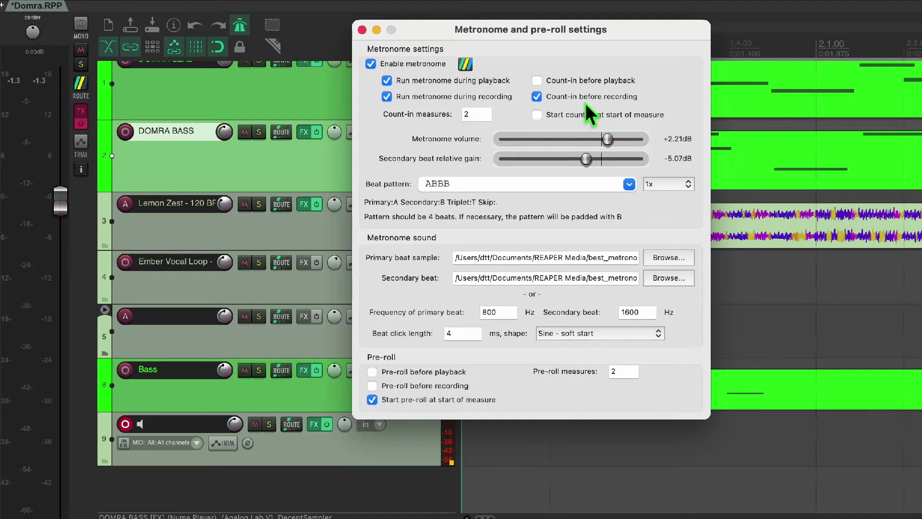
{"action": "key", "text": "Escape"}
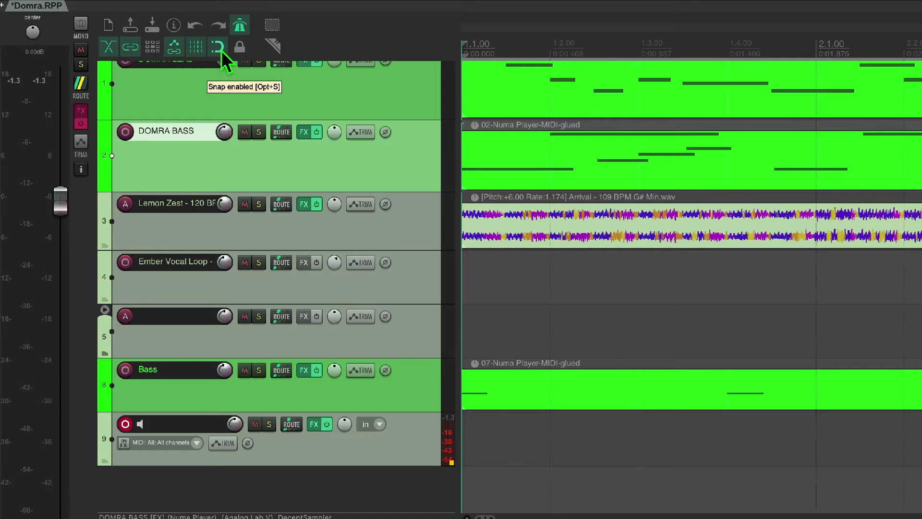
- Drag the loop range on the ruler from 1.1.00 to 5.1.00
{"action": "scroll", "coordinate": [762, 41], "scroll_direction": "down", "scroll_amount": 5}
{"action": "left_click_drag", "start_coordinate": [763, 43], "coordinate": [463, 60]}
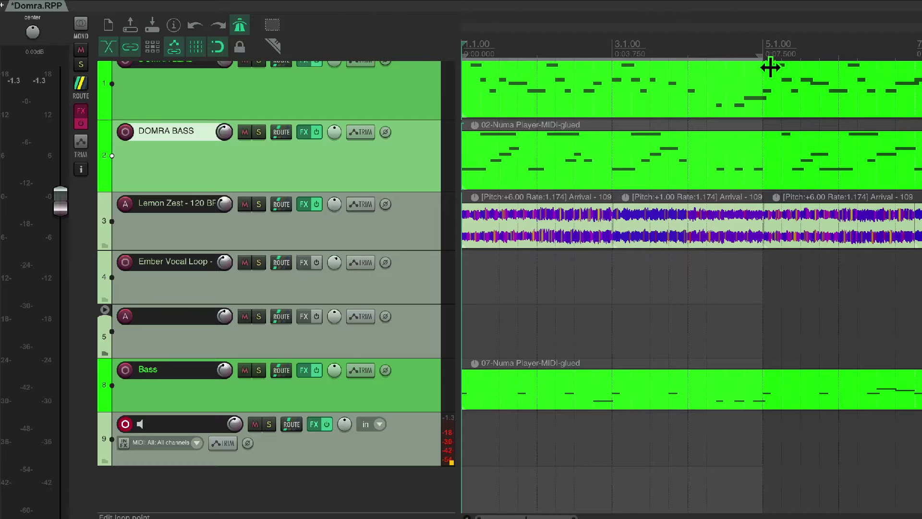
{"action": "scroll", "coordinate": [769, 57], "scroll_direction": "up", "scroll_amount": 5}
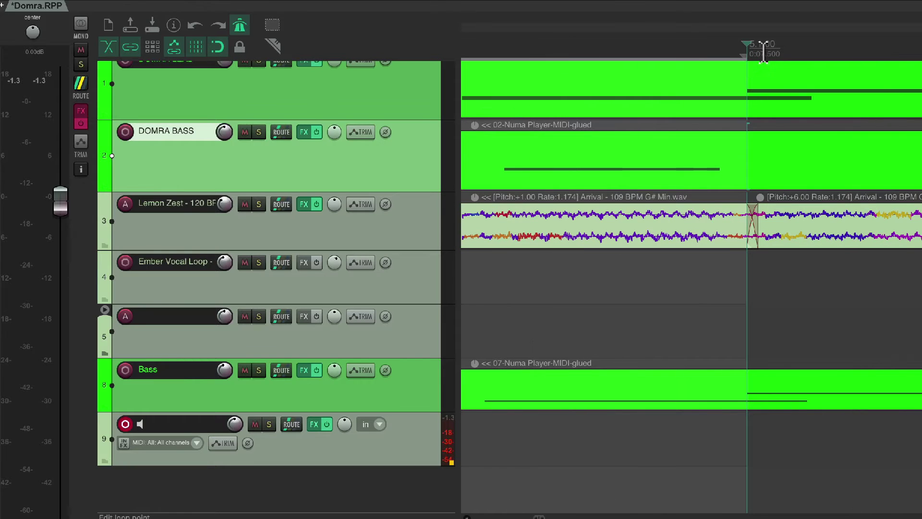
{"action": "scroll", "coordinate": [746, 65], "scroll_direction": "down", "scroll_amount": 3}
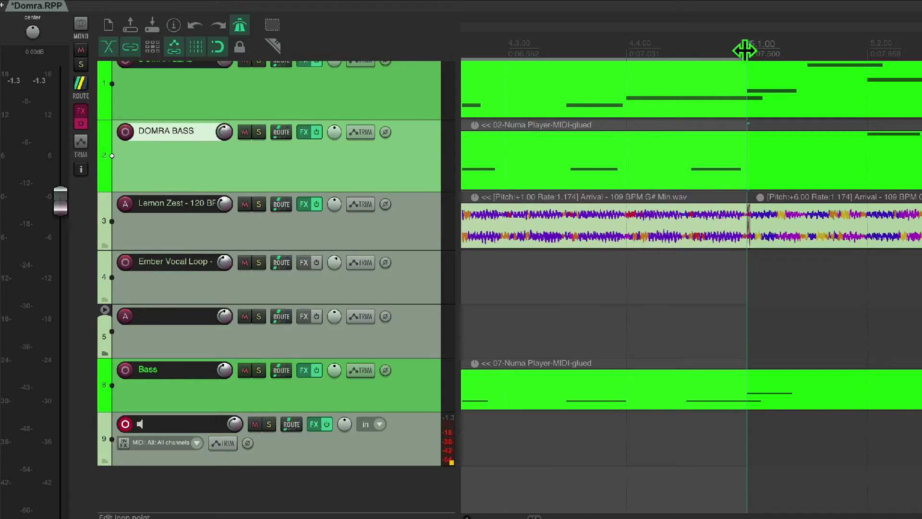
{"action": "scroll", "coordinate": [672, 41], "scroll_direction": "down", "scroll_amount": 5}
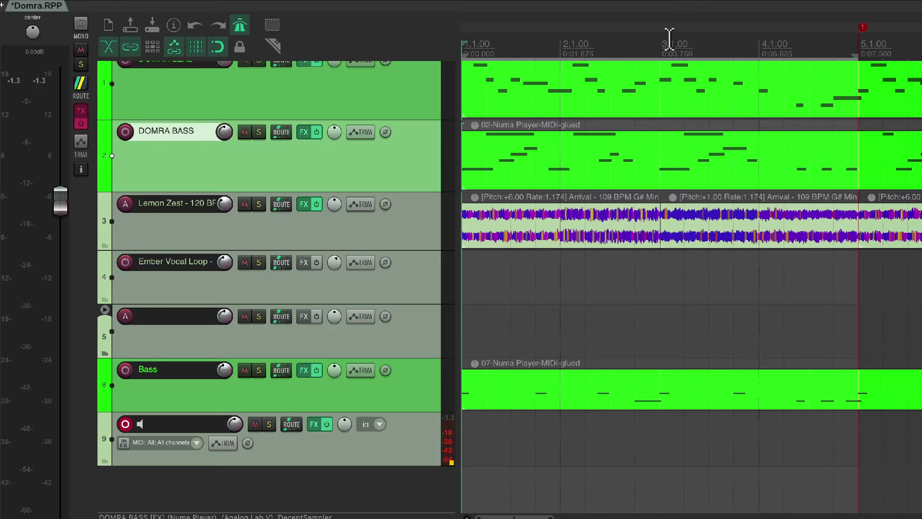
- With repeat off, record a four-bar drum take on track 9, then return to the start
{"action": "key", "text": "r"}
{"action": "left_click", "coordinate": [288, 453]}
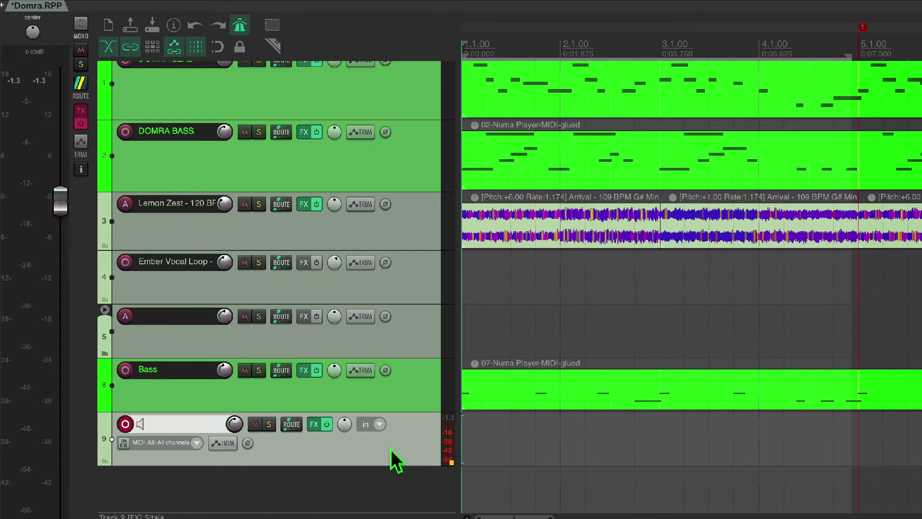
{"action": "key", "text": "ctrl+r"}
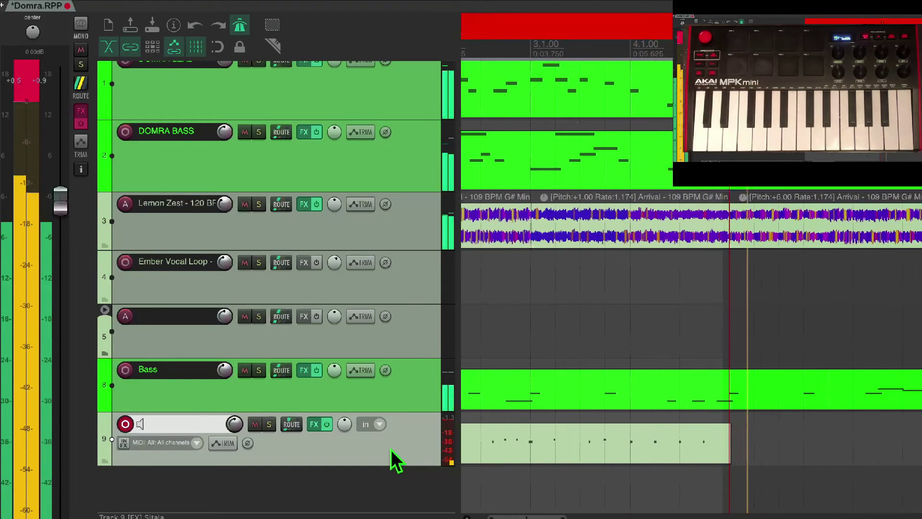
{"action": "key", "text": "space"}
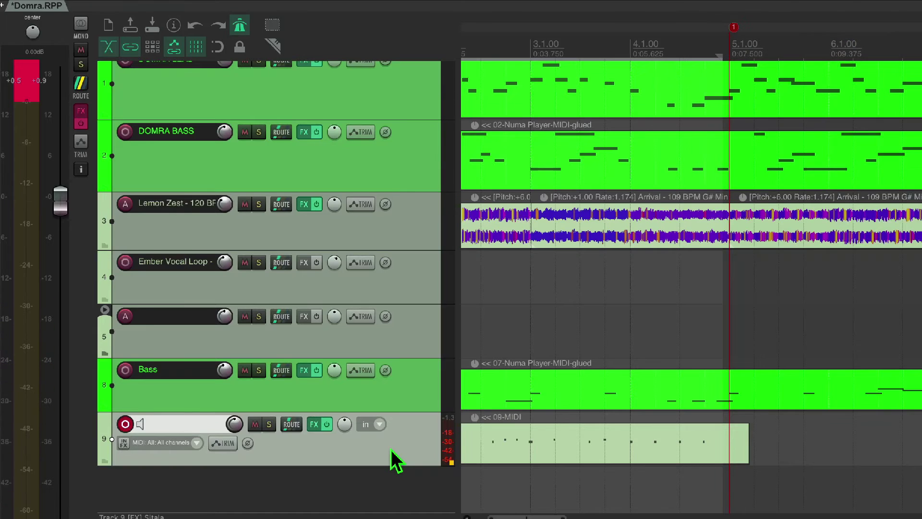
{"action": "key", "text": "Home"}
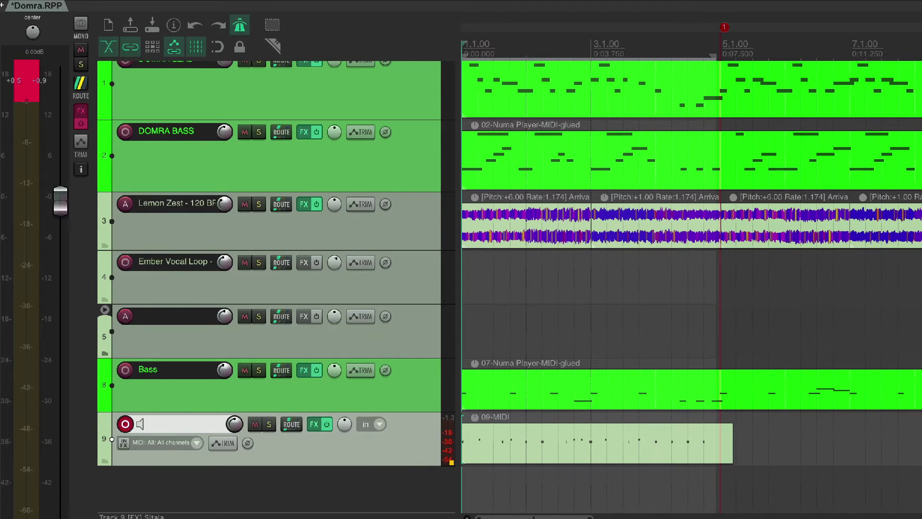
- Place the edit cursor on the 09-MIDI item and turn looped playback back on
{"action": "scroll", "coordinate": [639, 476], "scroll_direction": "up", "scroll_amount": 4}
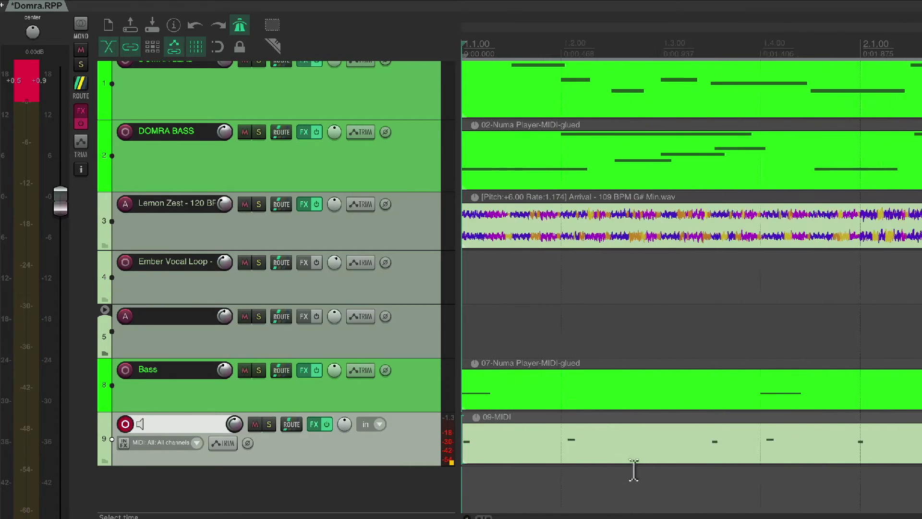
{"action": "scroll", "coordinate": [634, 470], "scroll_direction": "up", "scroll_amount": 6}
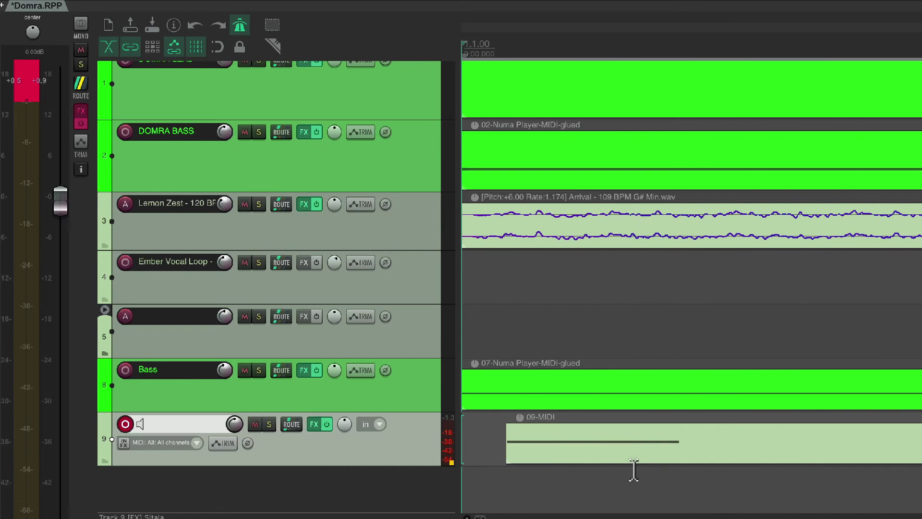
{"action": "scroll", "coordinate": [575, 453], "scroll_direction": "down", "scroll_amount": 3}
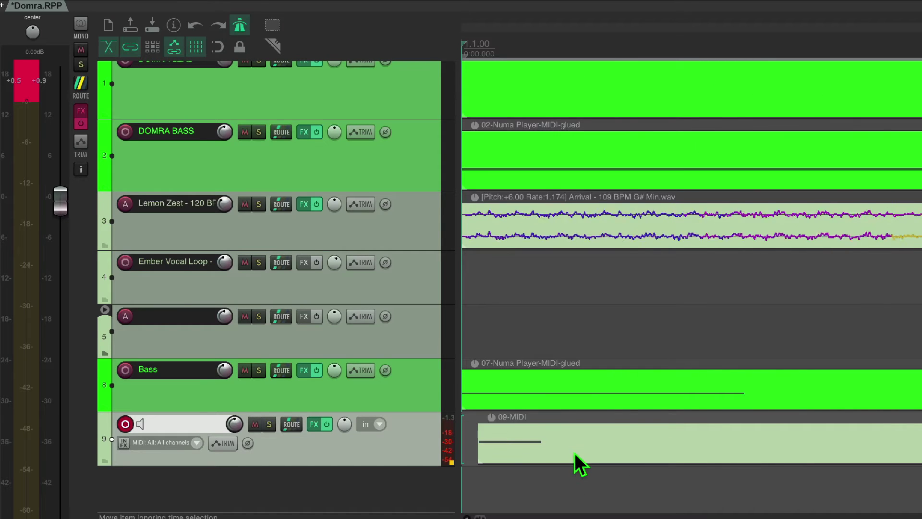
{"action": "scroll", "coordinate": [575, 452], "scroll_direction": "down", "scroll_amount": 6}
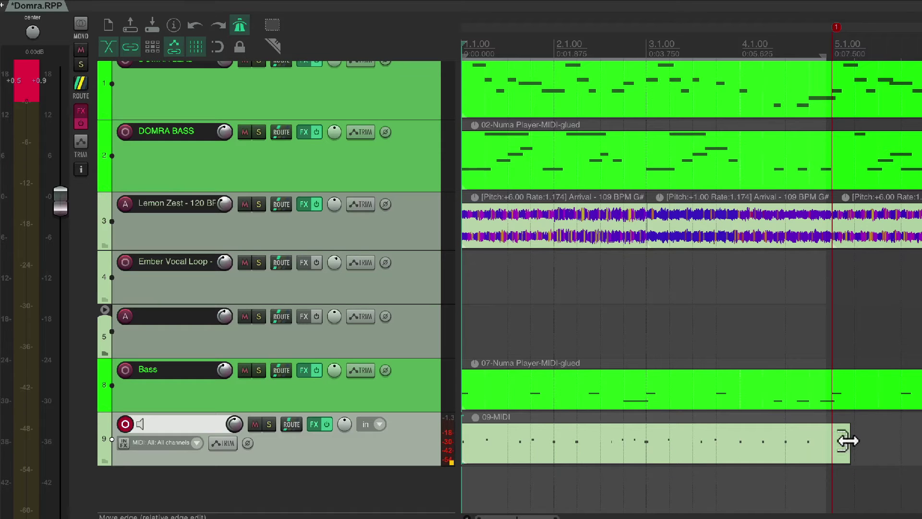
{"action": "left_click", "coordinate": [700, 455]}
{"action": "scroll", "coordinate": [701, 455], "scroll_direction": "up", "scroll_amount": 2}
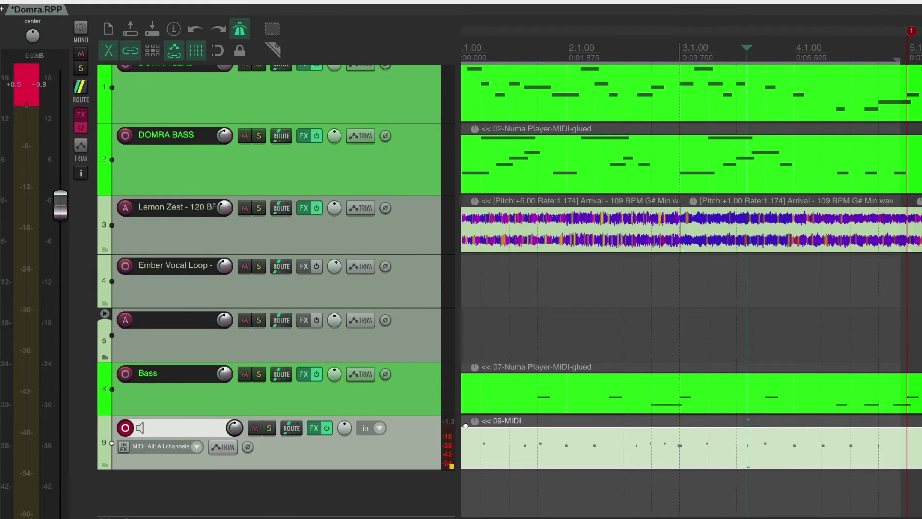
{"action": "left_click", "coordinate": [218, 53]}
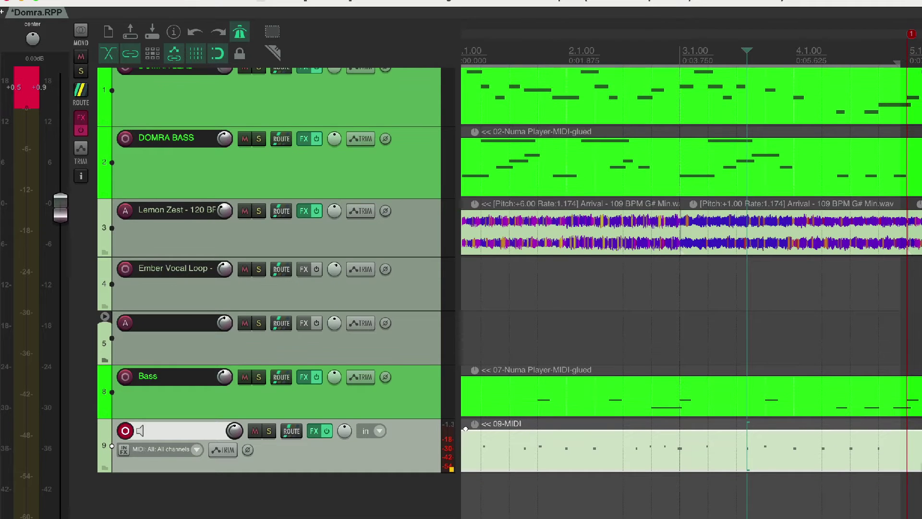
- Trim the 09-MIDI item so it spans exactly 1.1.00 to 5.1.00
{"action": "left_click_drag", "start_coordinate": [920, 456], "coordinate": [903, 457]}
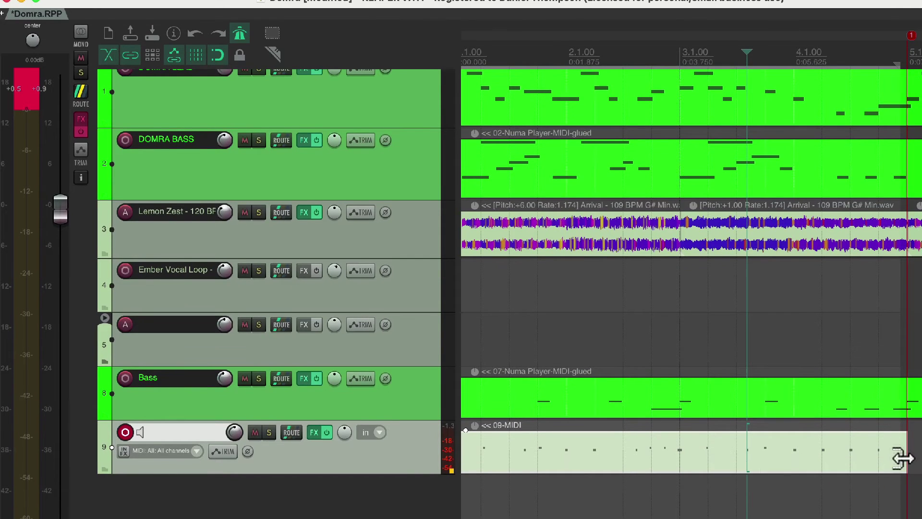
{"action": "scroll", "coordinate": [706, 425], "scroll_direction": "down", "scroll_amount": 3}
{"action": "scroll", "coordinate": [704, 423], "scroll_direction": "up", "scroll_amount": 1}
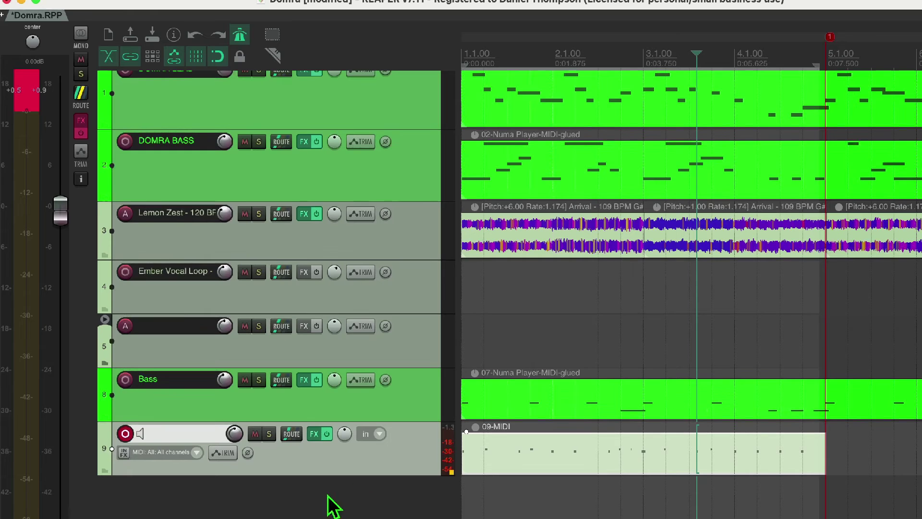
{"action": "scroll", "coordinate": [680, 451], "scroll_direction": "up", "scroll_amount": 8}
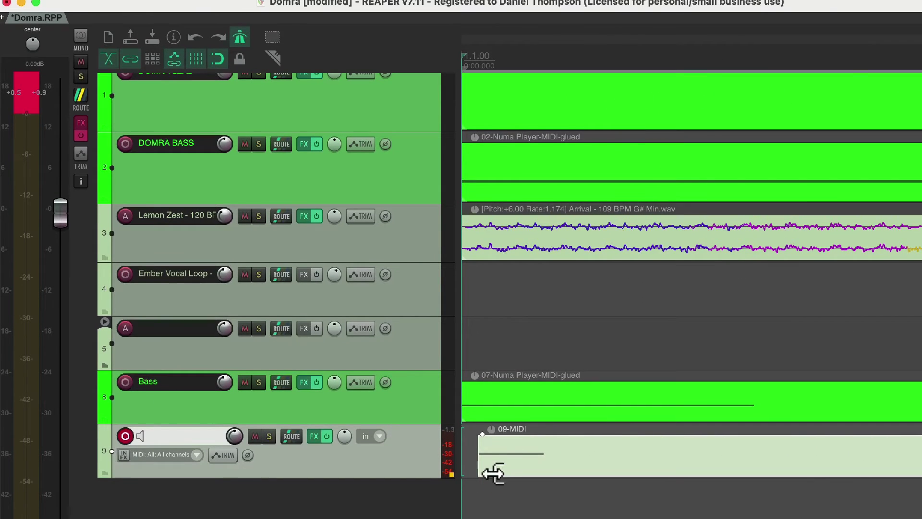
{"action": "left_click_drag", "start_coordinate": [493, 473], "coordinate": [448, 477]}
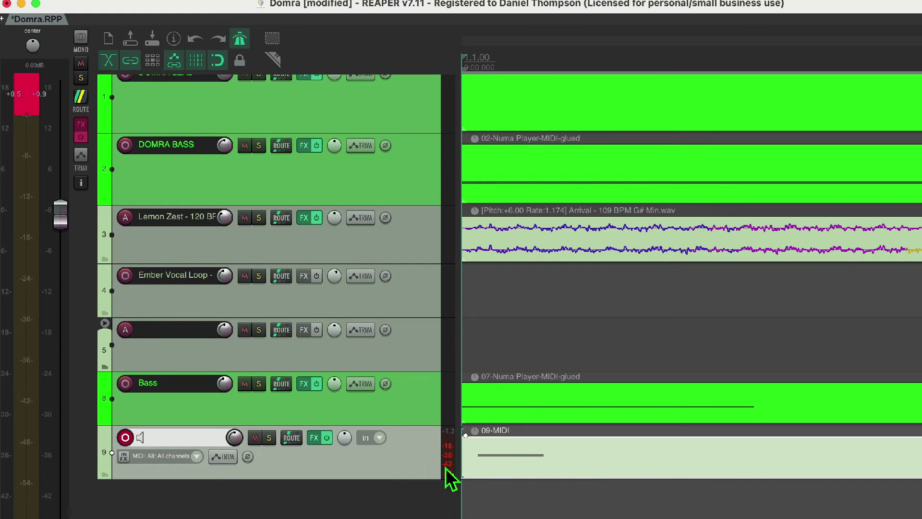
{"action": "scroll", "coordinate": [625, 456], "scroll_direction": "down", "scroll_amount": 5}
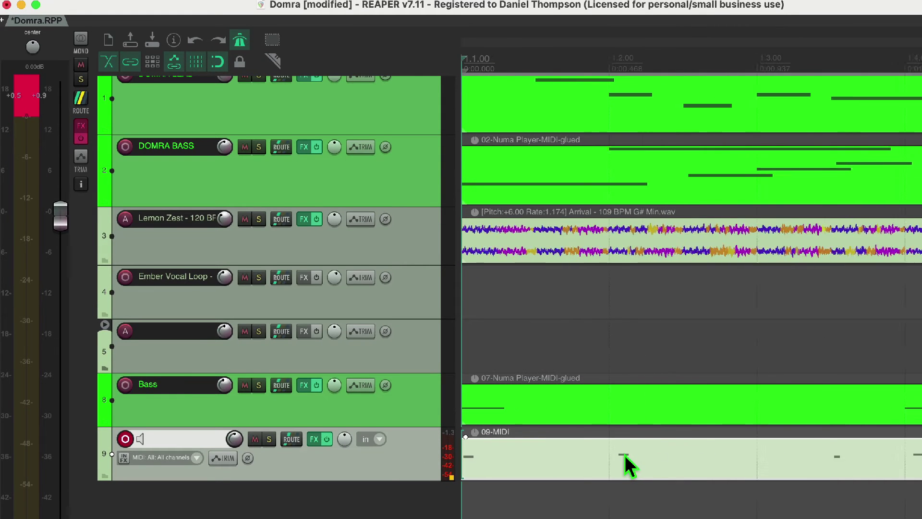
{"action": "scroll", "coordinate": [624, 454], "scroll_direction": "down", "scroll_amount": 6}
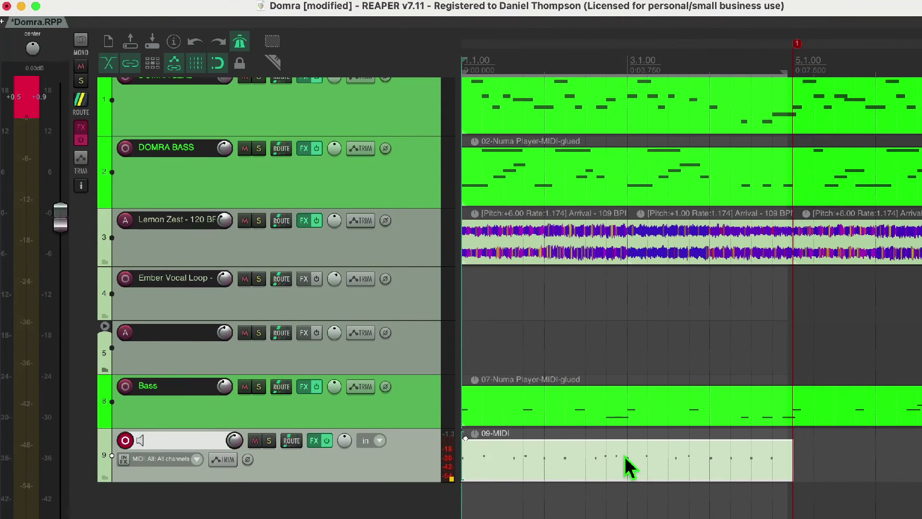
- Open the 09-MIDI item in the MIDI editor, scrolled to the kick, snare and hi-hat notes
{"action": "double_click", "coordinate": [591, 471]}
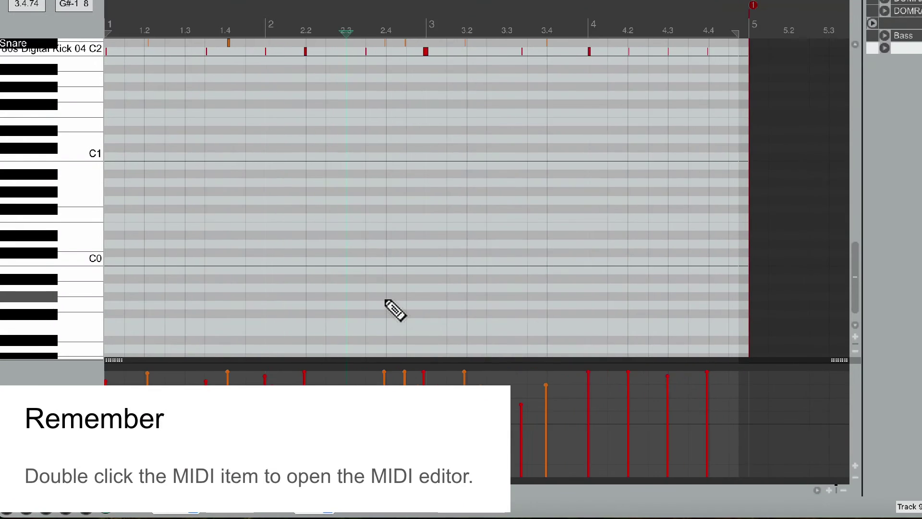
{"action": "scroll", "coordinate": [51, 268], "scroll_direction": "up", "scroll_amount": 5}
{"action": "scroll", "coordinate": [392, 230], "scroll_direction": "up", "scroll_amount": 3}
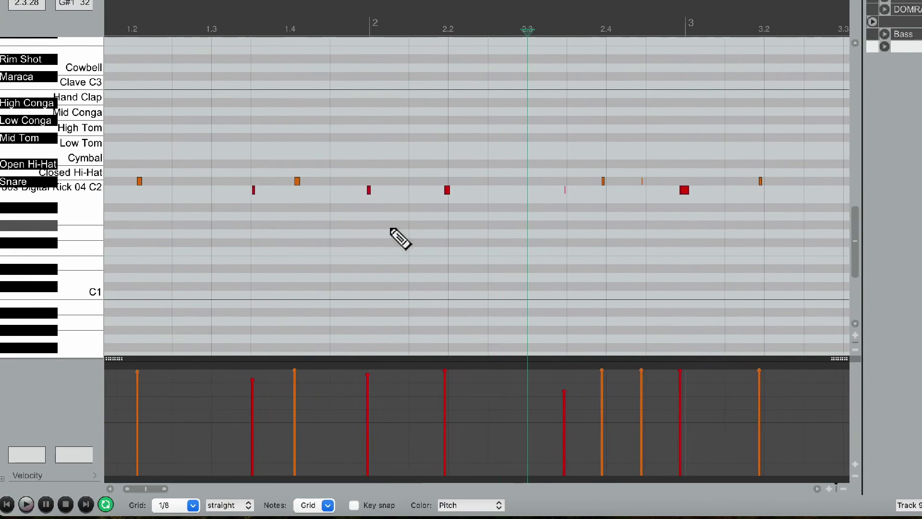
{"action": "scroll", "coordinate": [392, 230], "scroll_direction": "up", "scroll_amount": 1}
{"action": "scroll", "coordinate": [392, 230], "scroll_direction": "up", "scroll_amount": 3}
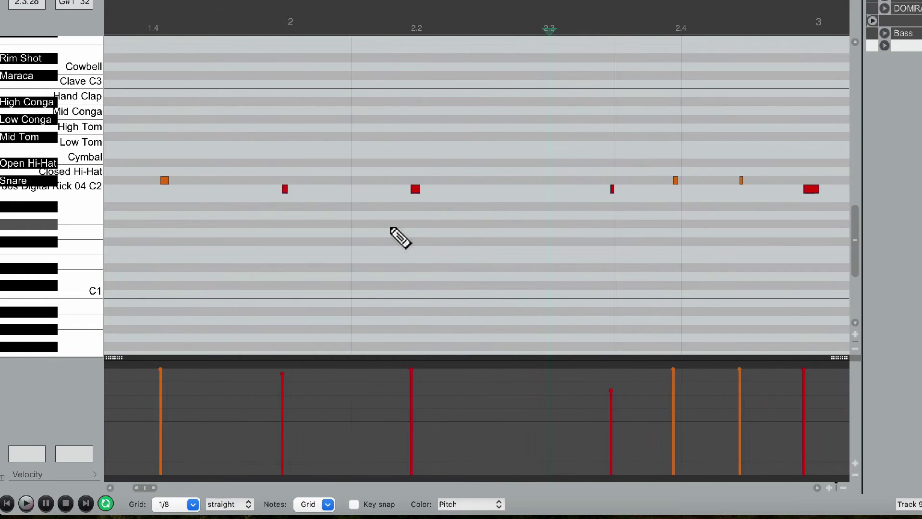
{"action": "scroll", "coordinate": [392, 230], "scroll_direction": "up", "scroll_amount": 2}
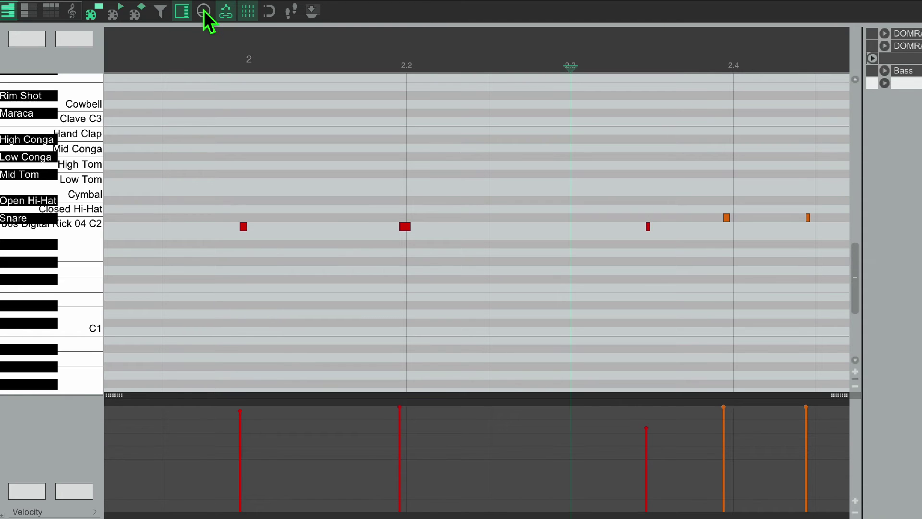
- Quantize the 09-MIDI drum notes at 92% strength, then close the MIDI editor
{"action": "left_click", "coordinate": [204, 13]}
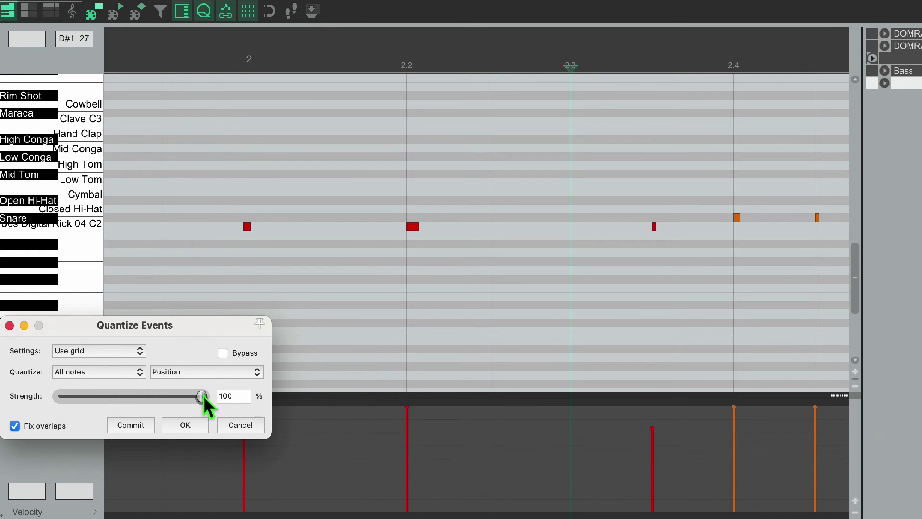
{"action": "mouse_move", "coordinate": [202, 395]}
{"action": "left_mouse_down"}
{"action": "mouse_move", "coordinate": [147, 396]}
{"action": "mouse_move", "coordinate": [202, 395]}
{"action": "left_mouse_up"}
{"action": "left_click", "coordinate": [185, 424]}
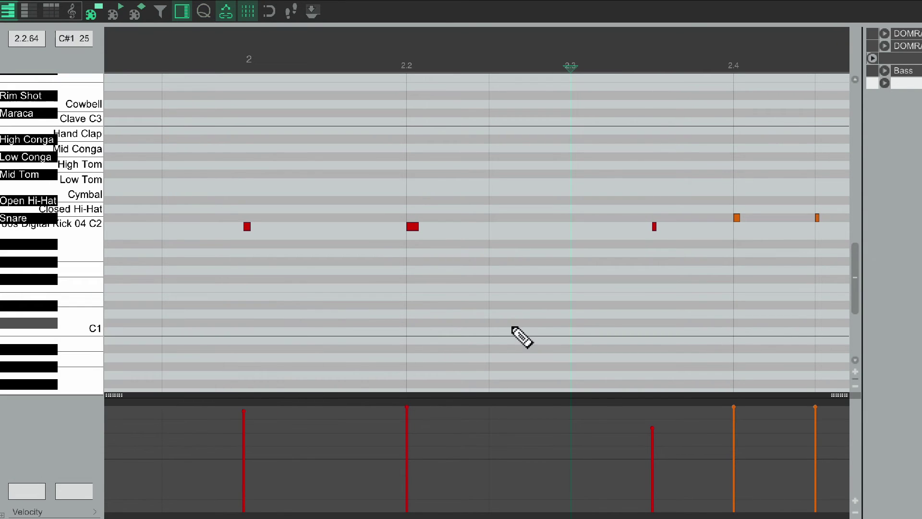
{"action": "scroll", "coordinate": [512, 329], "scroll_direction": "down", "scroll_amount": 3}
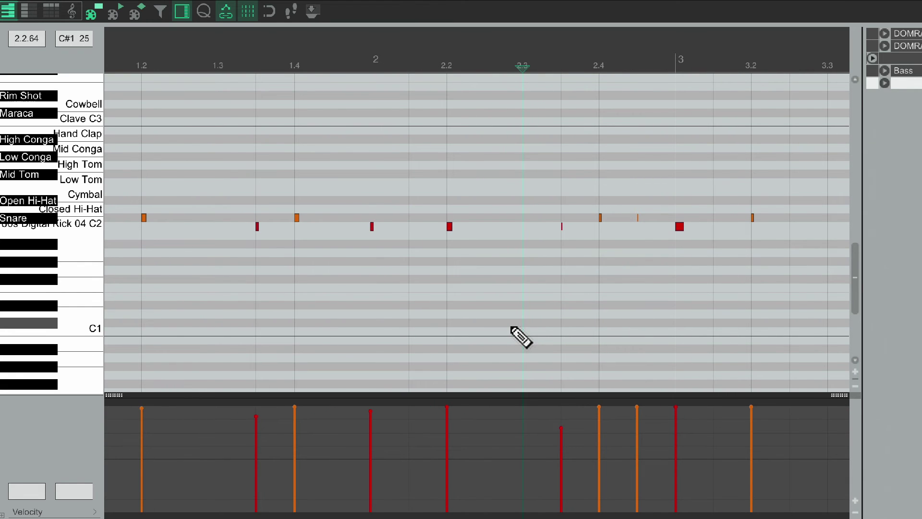
{"action": "key", "text": "Escape"}
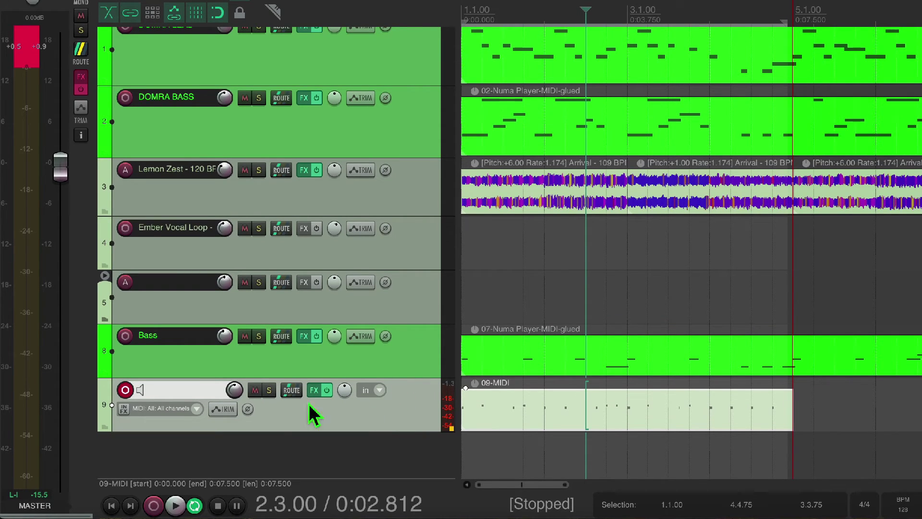
- Enable Quantize track MIDI recording on track 9 with a 1/16 note value
{"action": "right_click", "coordinate": [128, 391]}
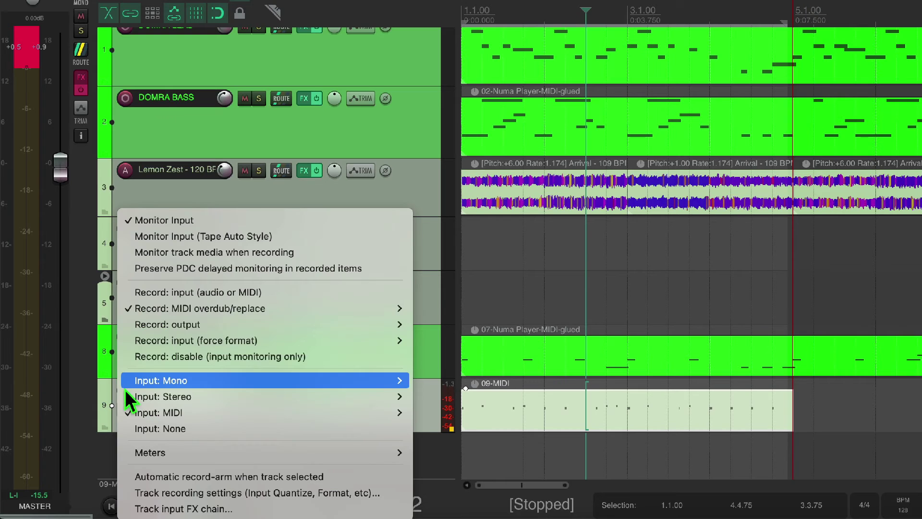
{"action": "left_click", "coordinate": [168, 493]}
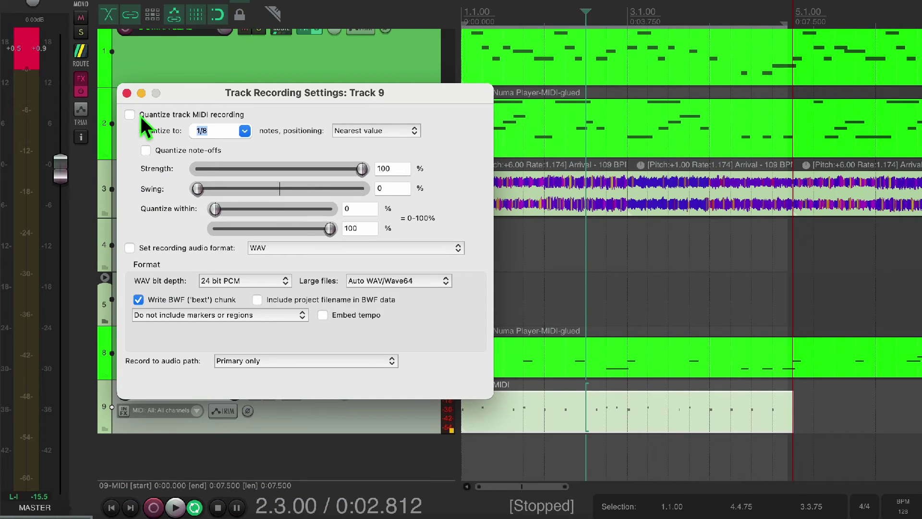
{"action": "left_click", "coordinate": [134, 115]}
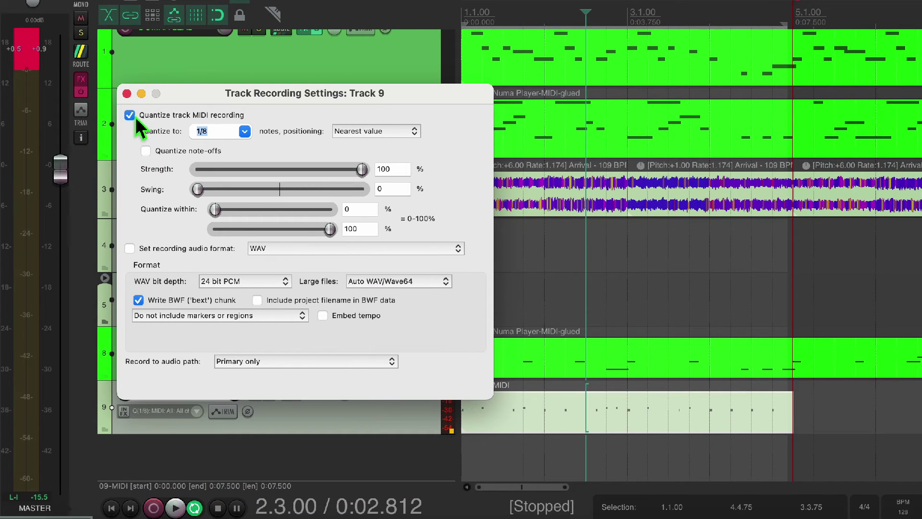
{"action": "left_click", "coordinate": [245, 132]}
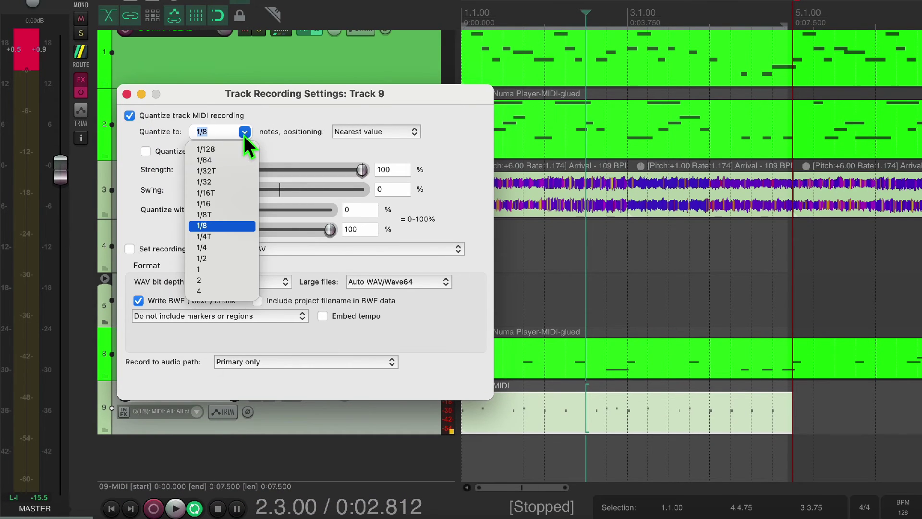
{"action": "left_click", "coordinate": [223, 204]}
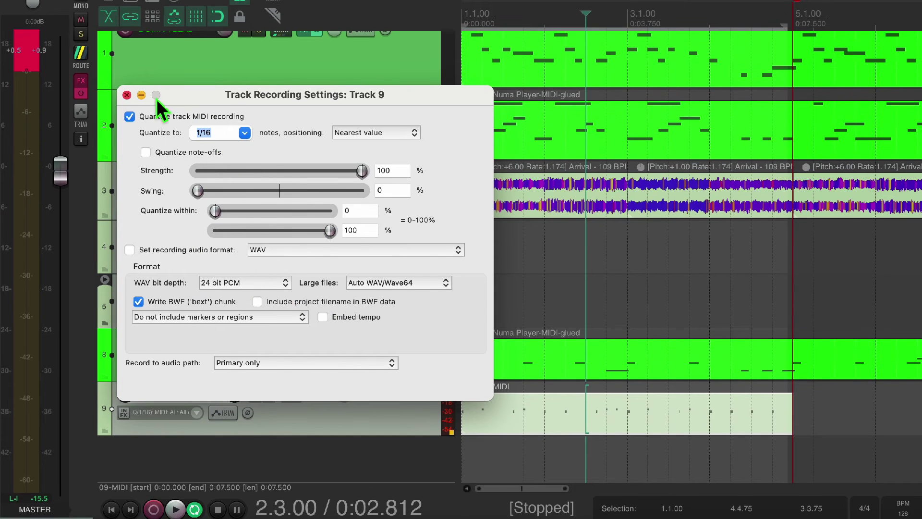
{"action": "left_click", "coordinate": [128, 96]}
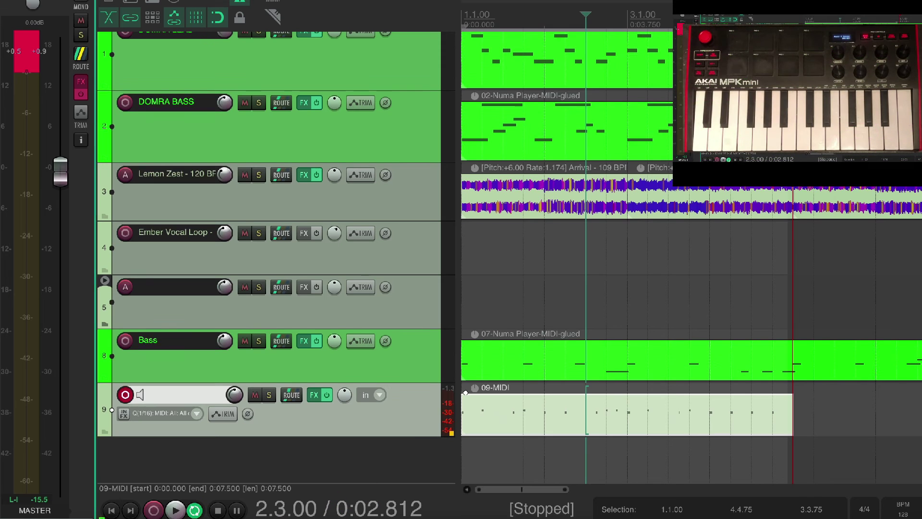
- Record a second drum pass onto track 9's 09-MIDI item, starting from the project start
{"action": "left_click", "coordinate": [111, 510]}
{"action": "left_click", "coordinate": [154, 510]}
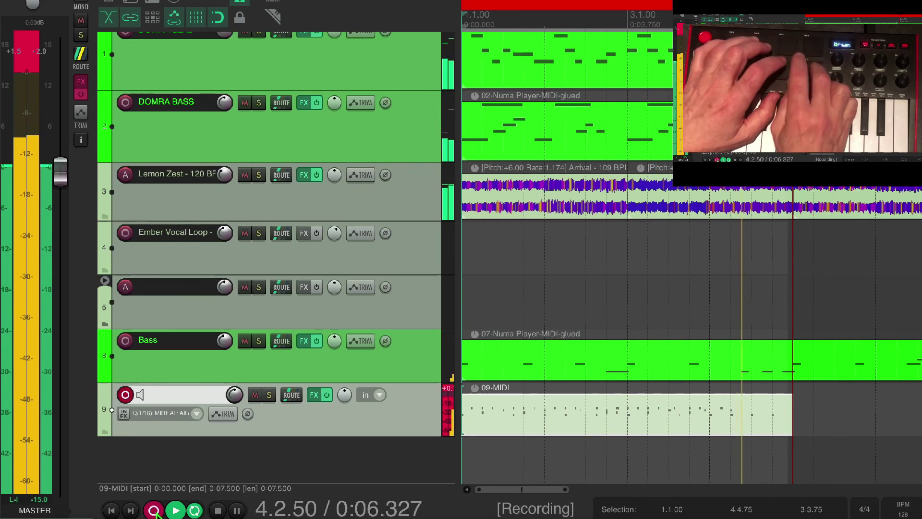
{"action": "scroll", "coordinate": [783, 229], "scroll_direction": "down", "scroll_amount": 5}
{"action": "key", "text": "space"}
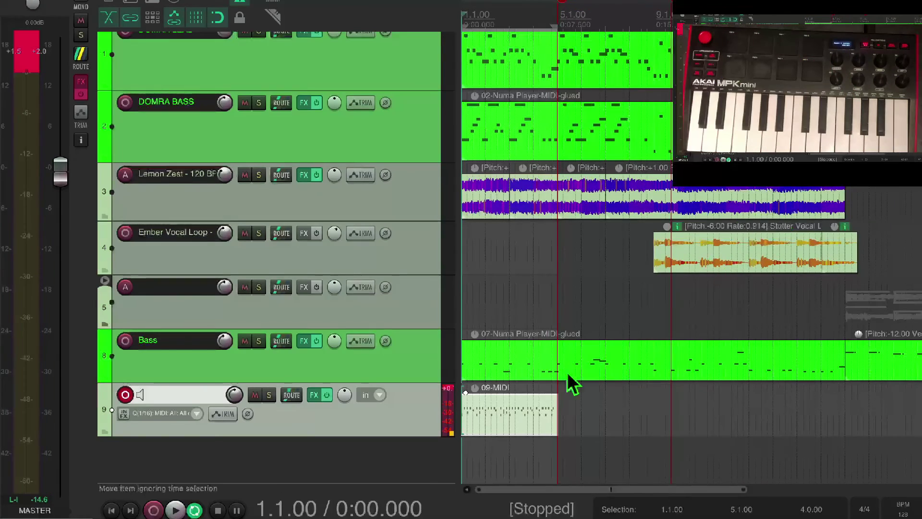
- Glue the recorded drum item on track 9 into a single 09-MIDI-glued item
{"action": "left_click", "coordinate": [517, 421]}
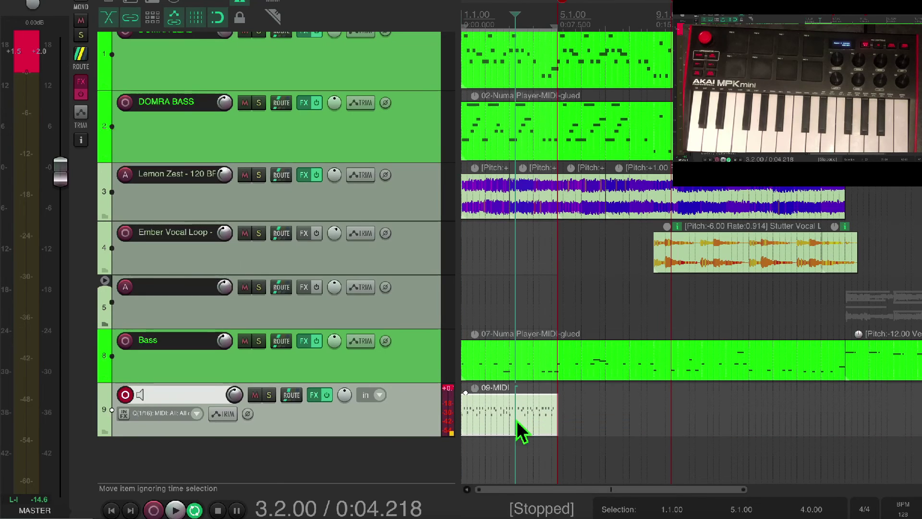
{"action": "right_click", "coordinate": [517, 427]}
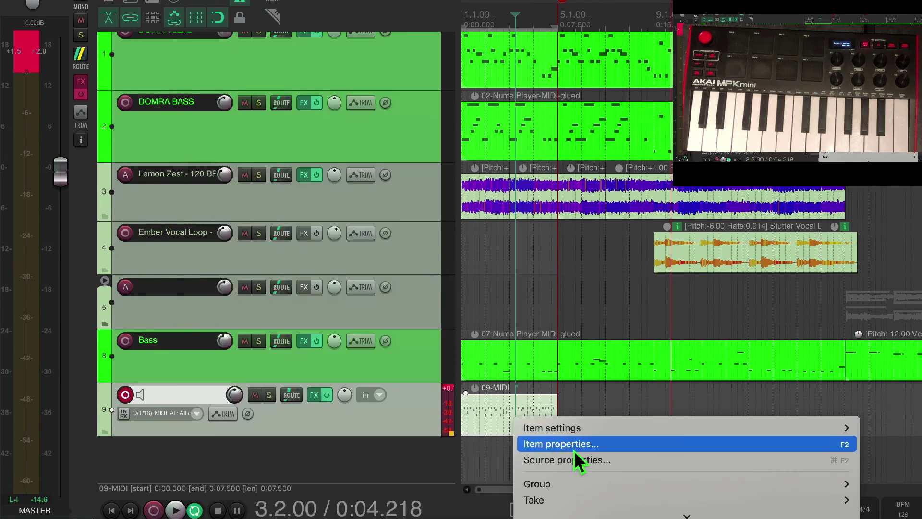
{"action": "mouse_move", "coordinate": [687, 515]}
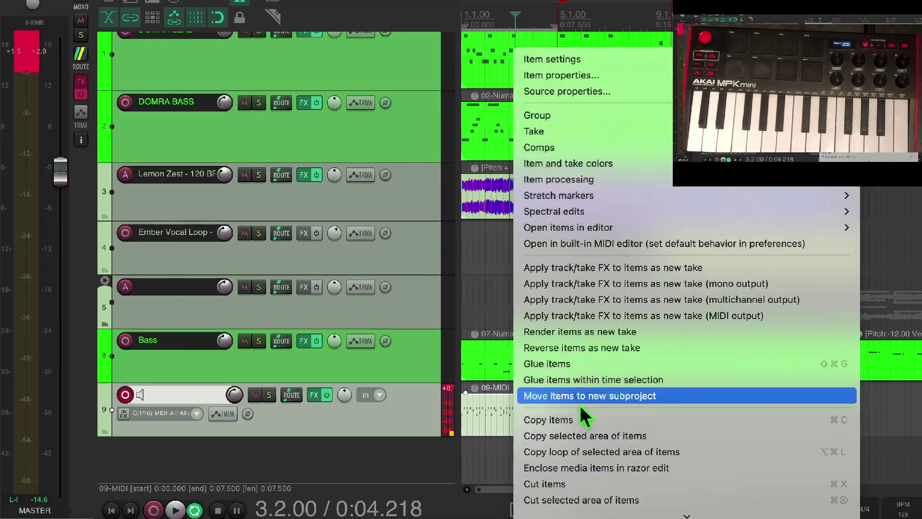
{"action": "left_click", "coordinate": [572, 376]}
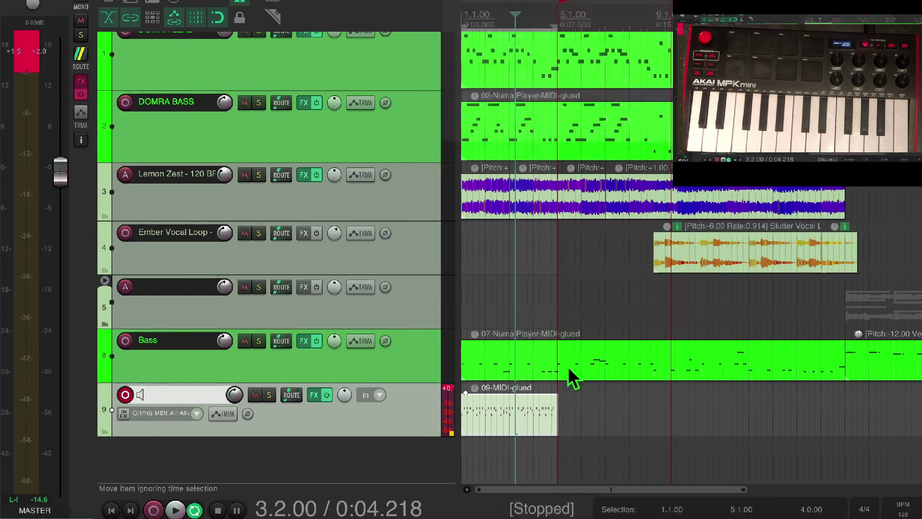
- Extend the glued drum item's right edge so its pattern loops to about 0:32.343
{"action": "left_click", "coordinate": [548, 424]}
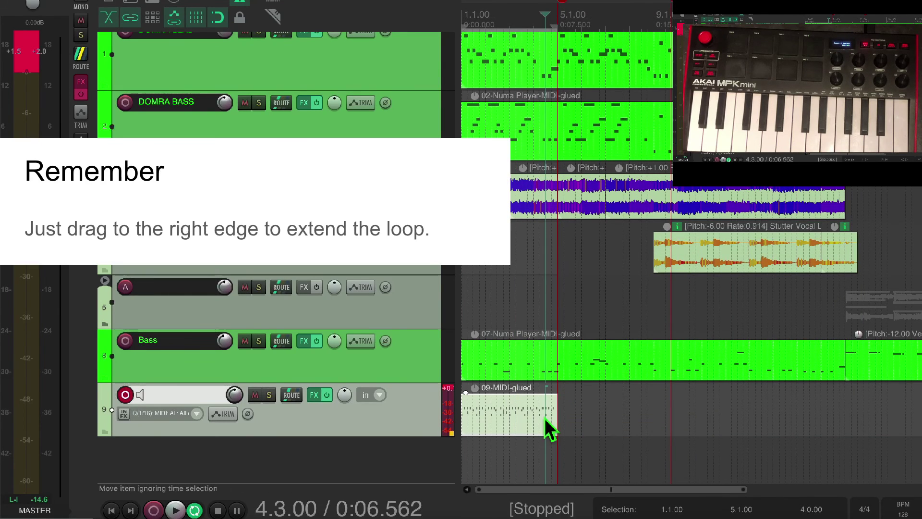
{"action": "left_click_drag", "start_coordinate": [570, 435], "coordinate": [876, 389]}
{"action": "left_click", "coordinate": [665, 444]}
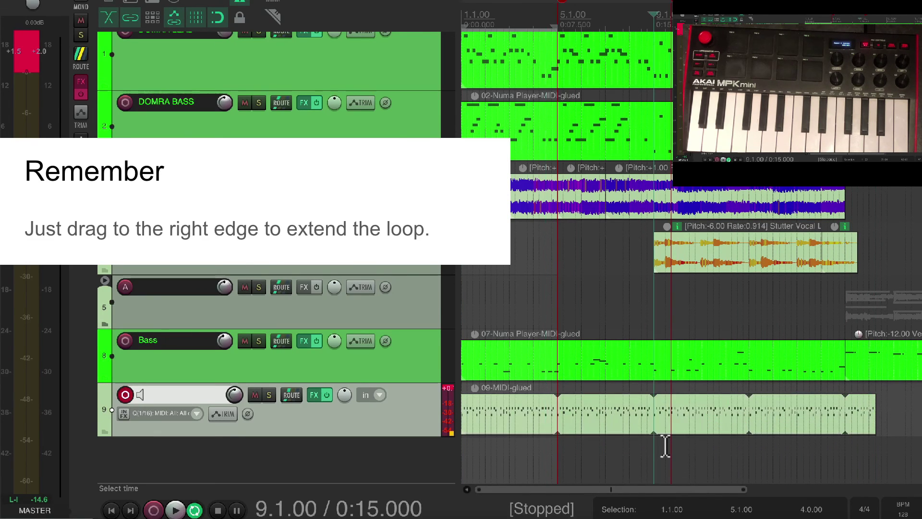
{"action": "scroll", "coordinate": [660, 440], "scroll_direction": "up", "scroll_amount": 6}
{"action": "left_click", "coordinate": [655, 432]}
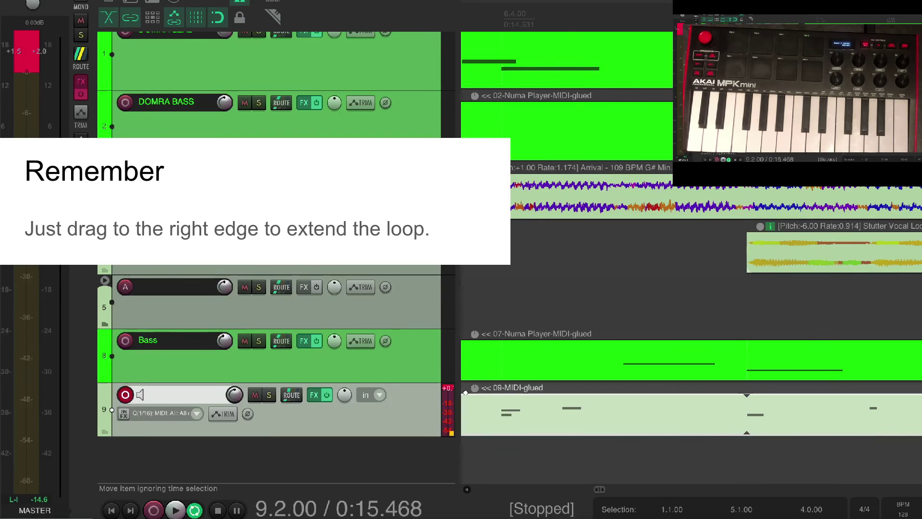
{"action": "scroll", "coordinate": [661, 413], "scroll_direction": "down", "scroll_amount": 6}
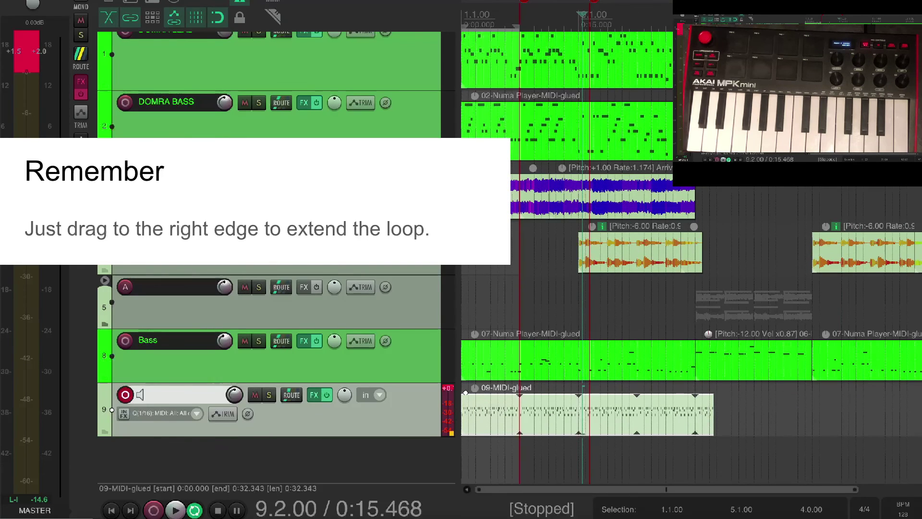